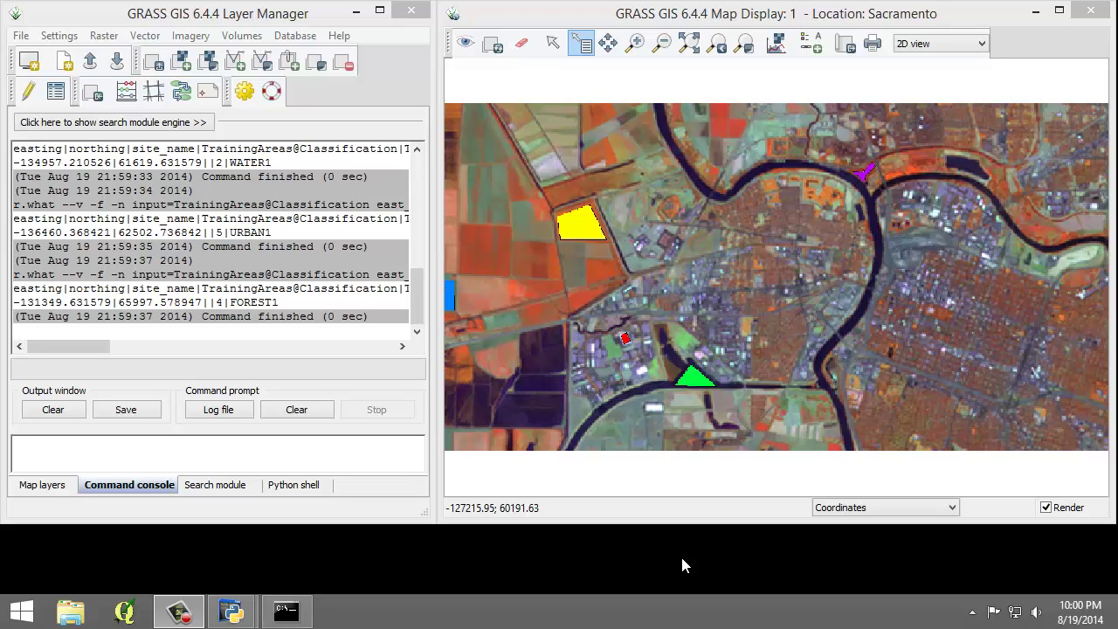
- Open i.gensig (Input for supervised MLC), check its manual, and return to its required parameters
click(192, 39)
mouse_move(230, 183)
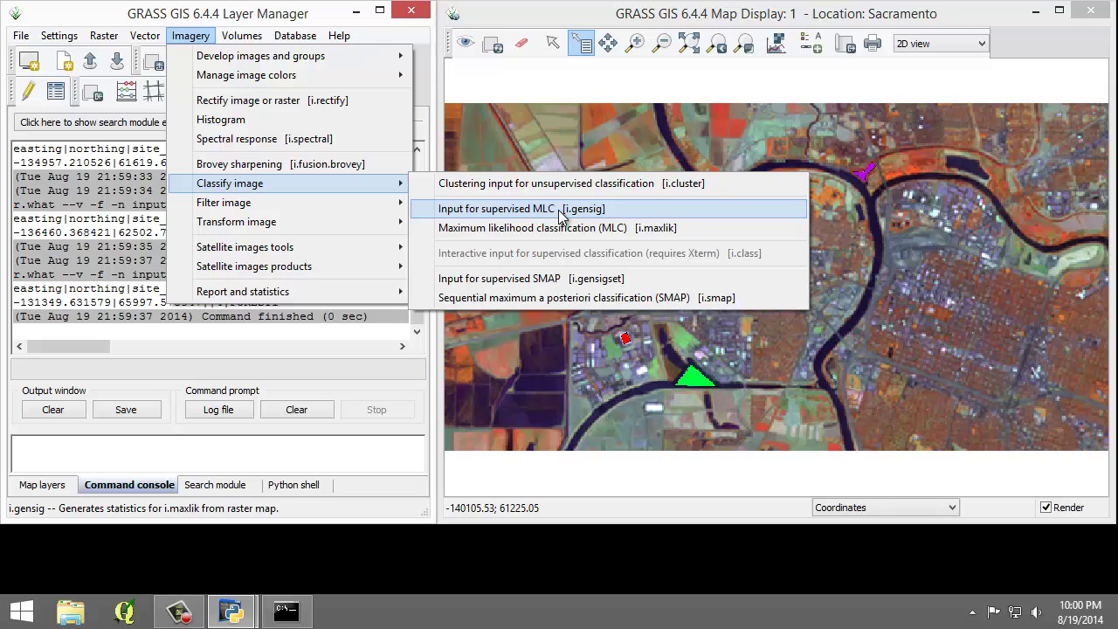
click(561, 217)
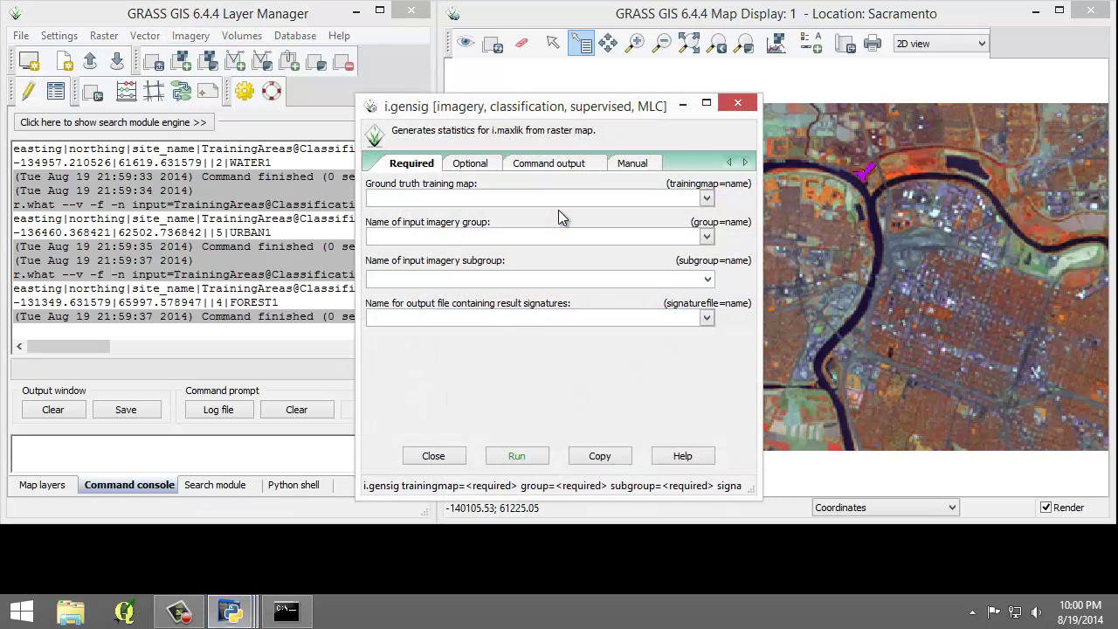
click(624, 165)
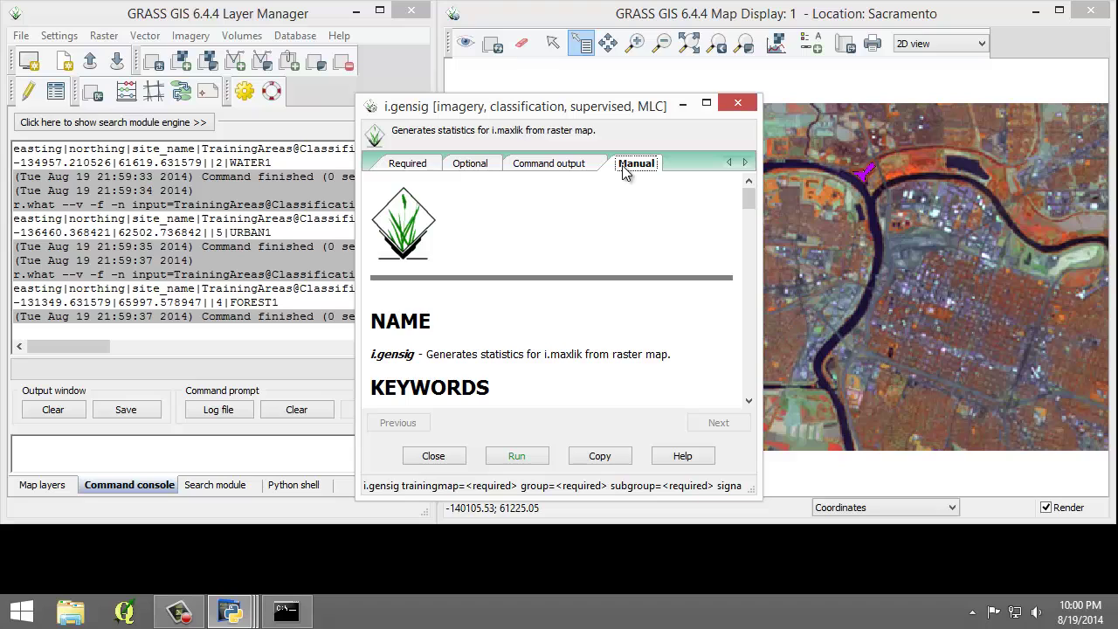
click(422, 167)
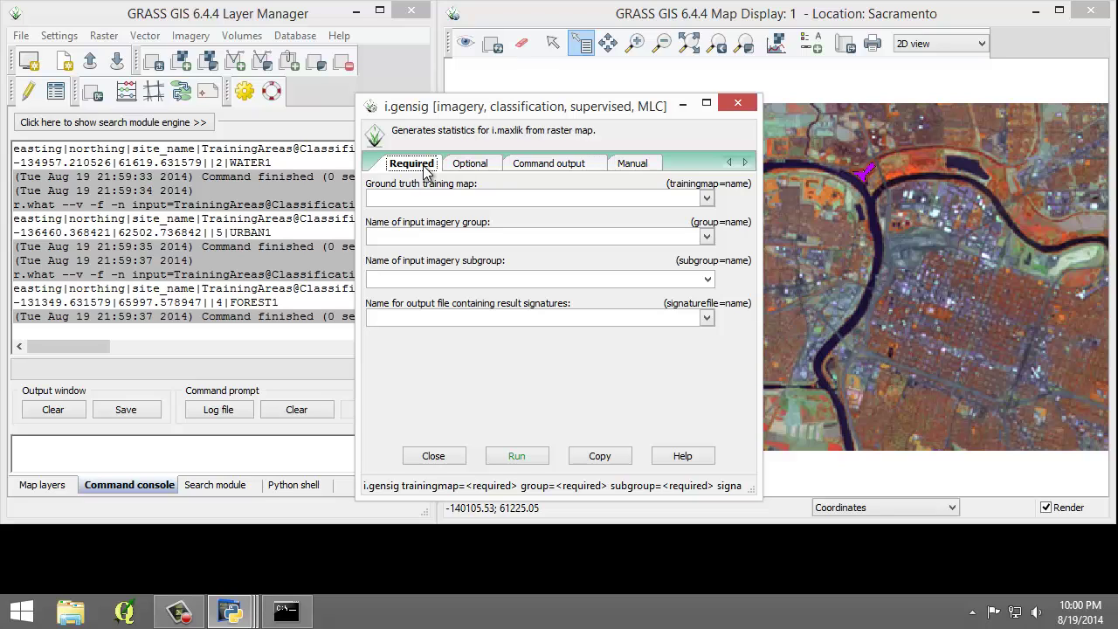
- Run i.gensig with training map TrainingAreas, group and subgroup tm_sacsub_group, and output TrainingSignatures
click(707, 198)
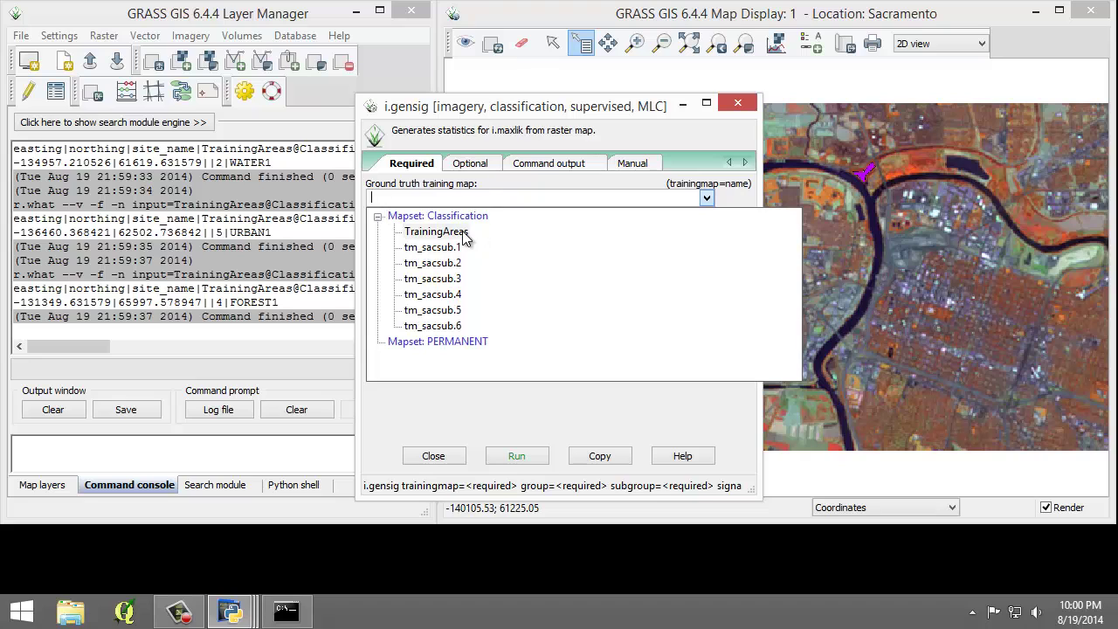
click(465, 234)
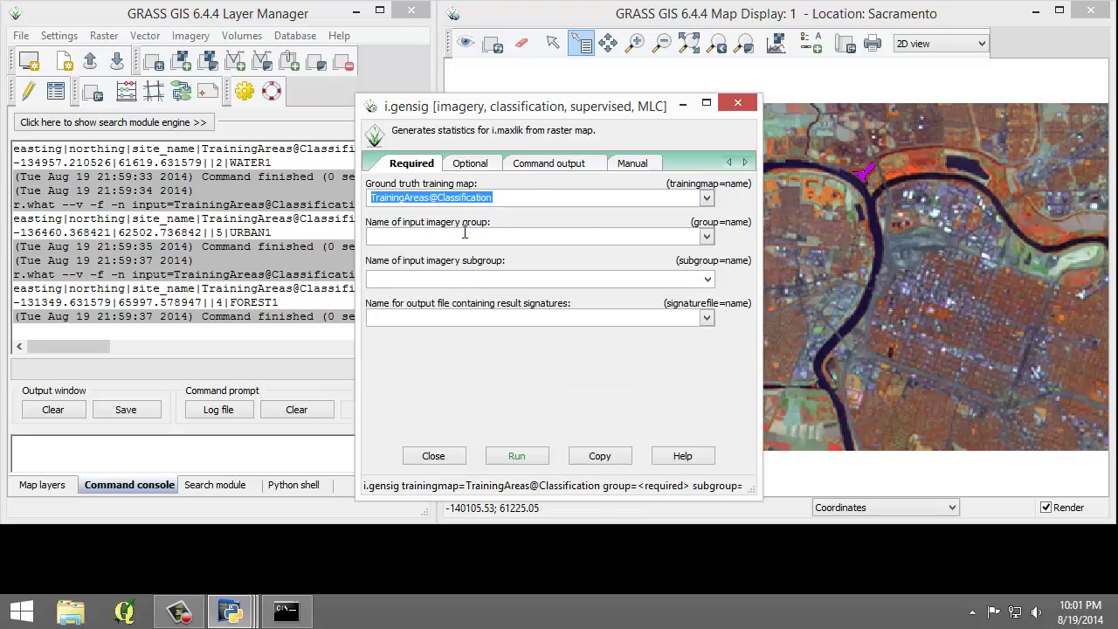
click(706, 237)
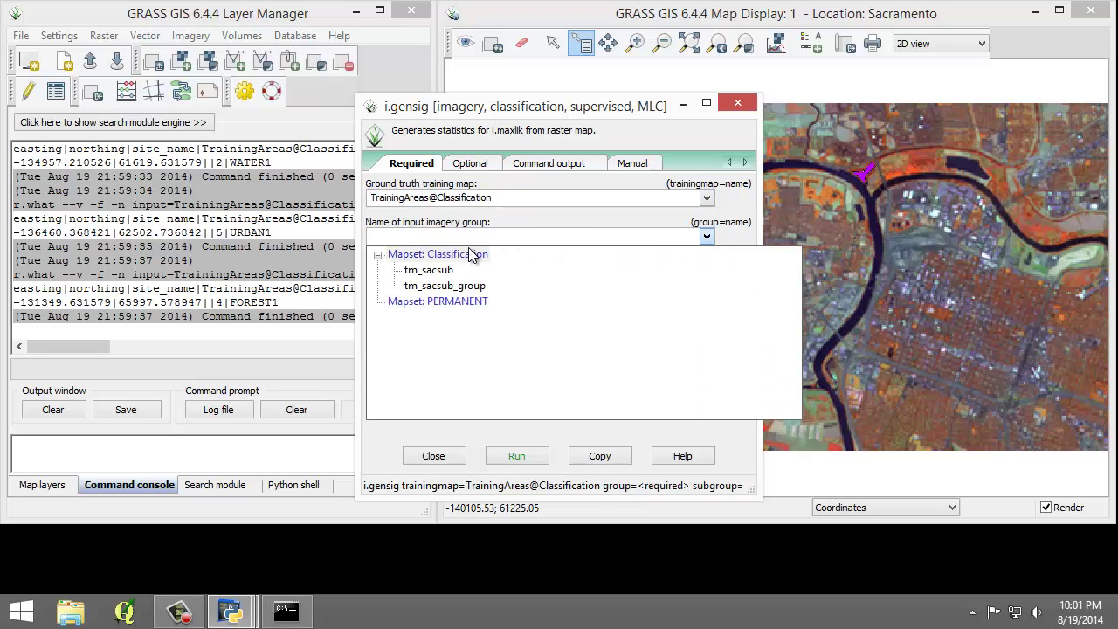
click(460, 287)
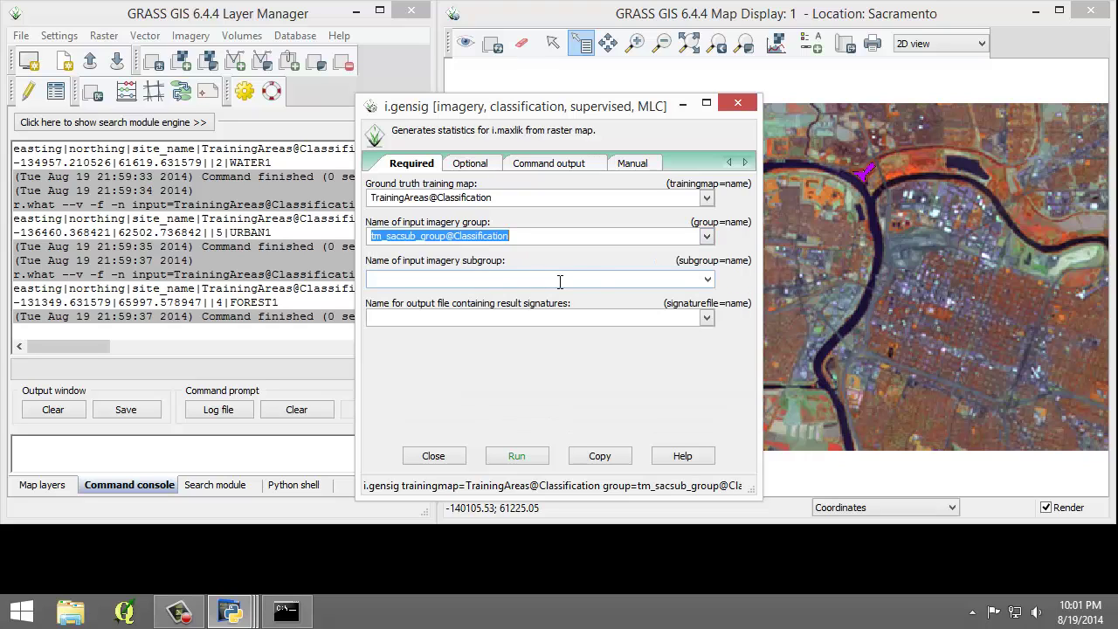
click(706, 280)
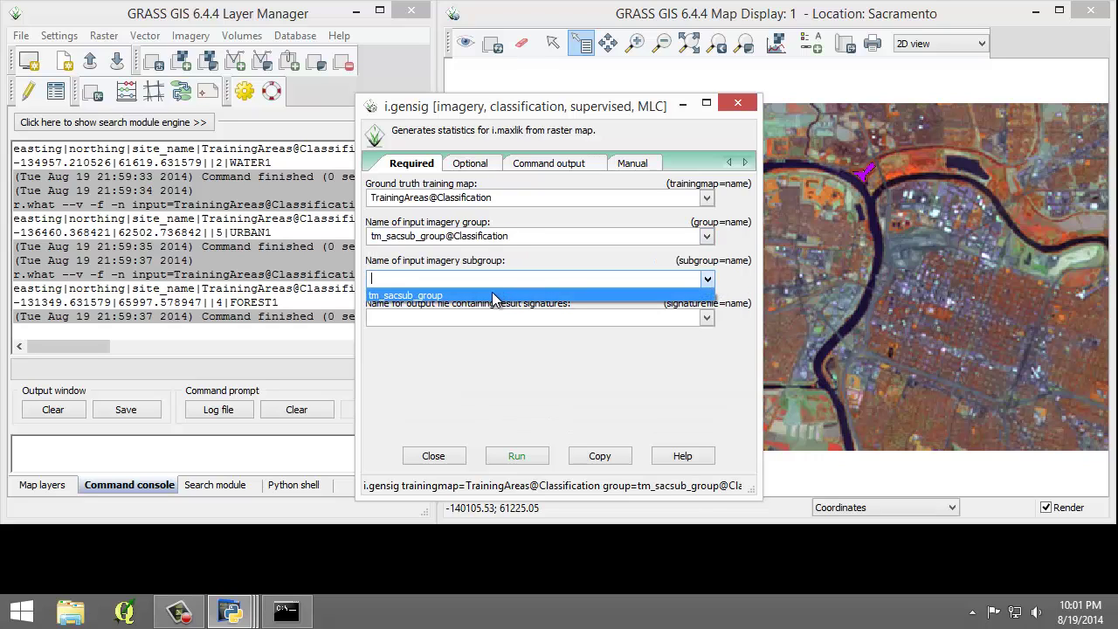
click(495, 297)
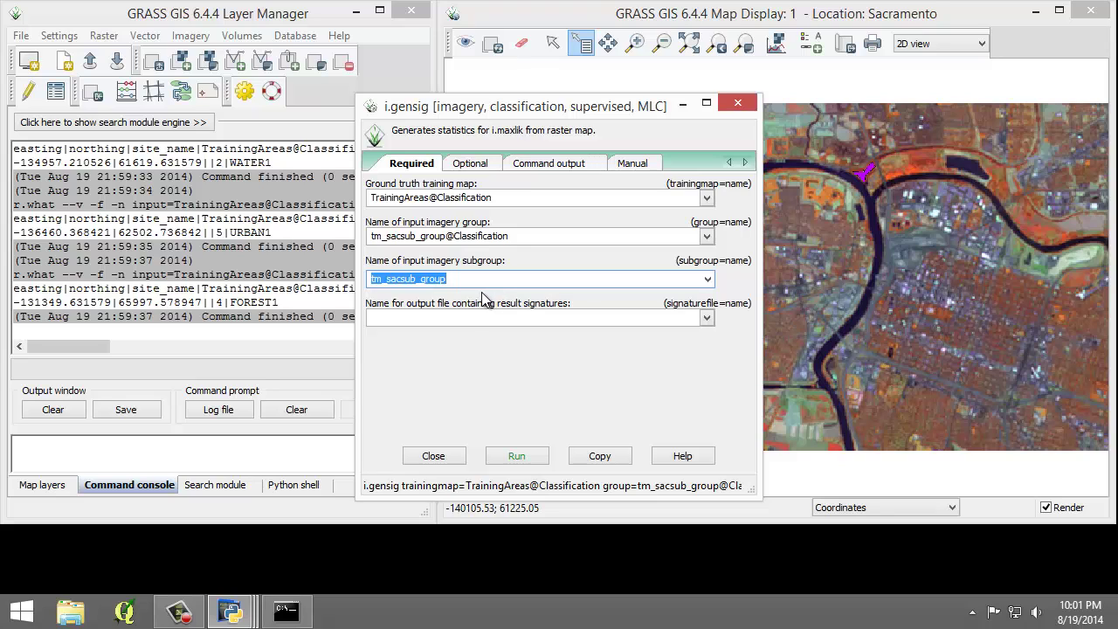
click(445, 321)
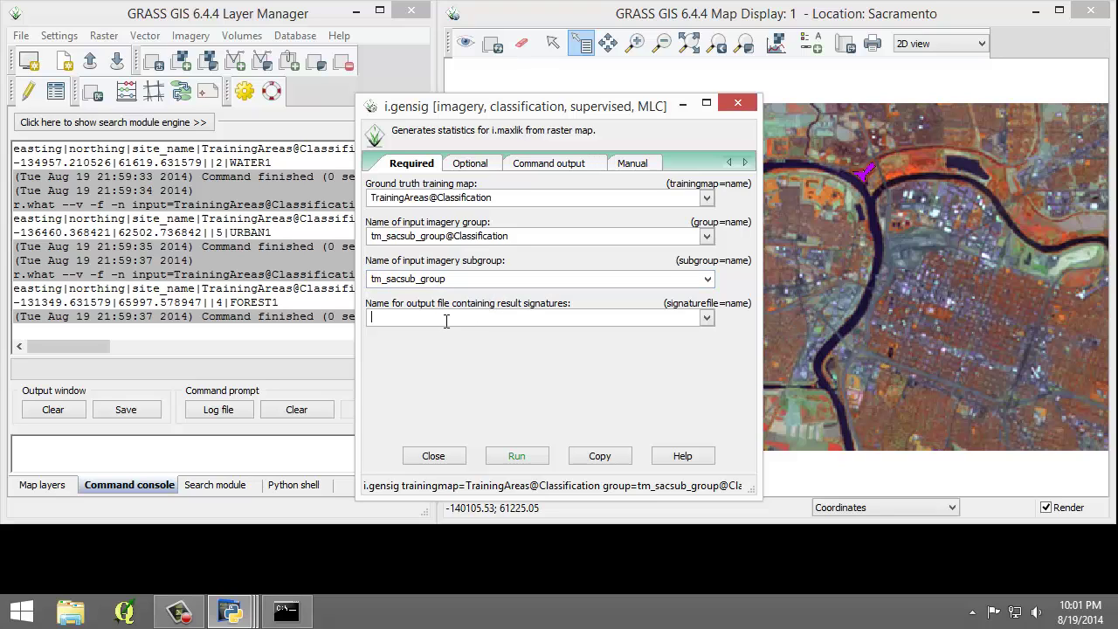
text(TrainingSignatures)
click(516, 463)
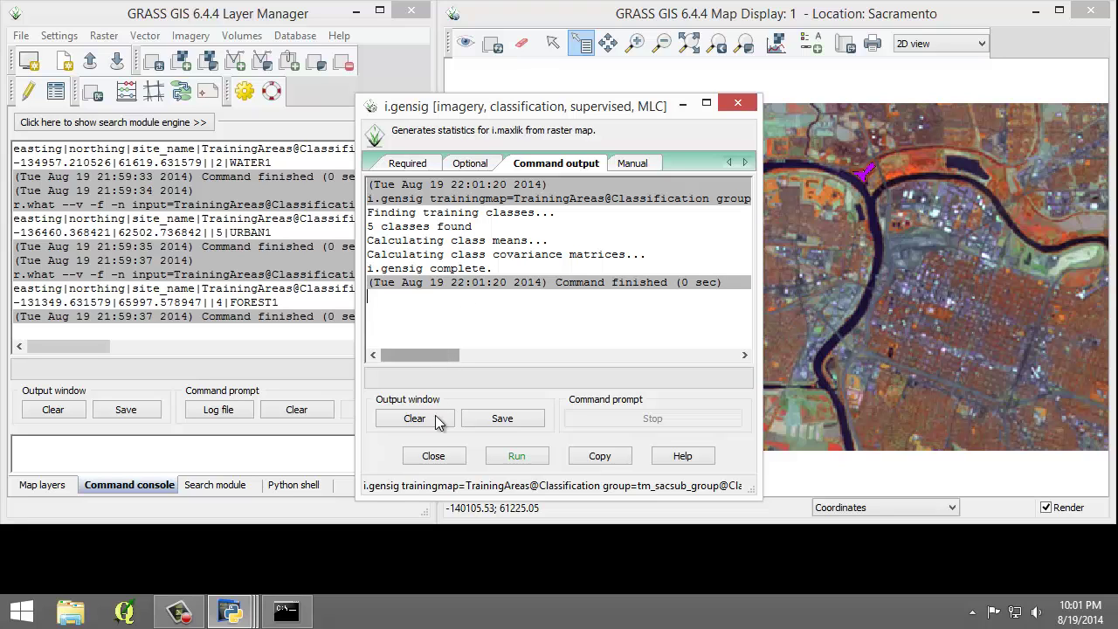
click(434, 455)
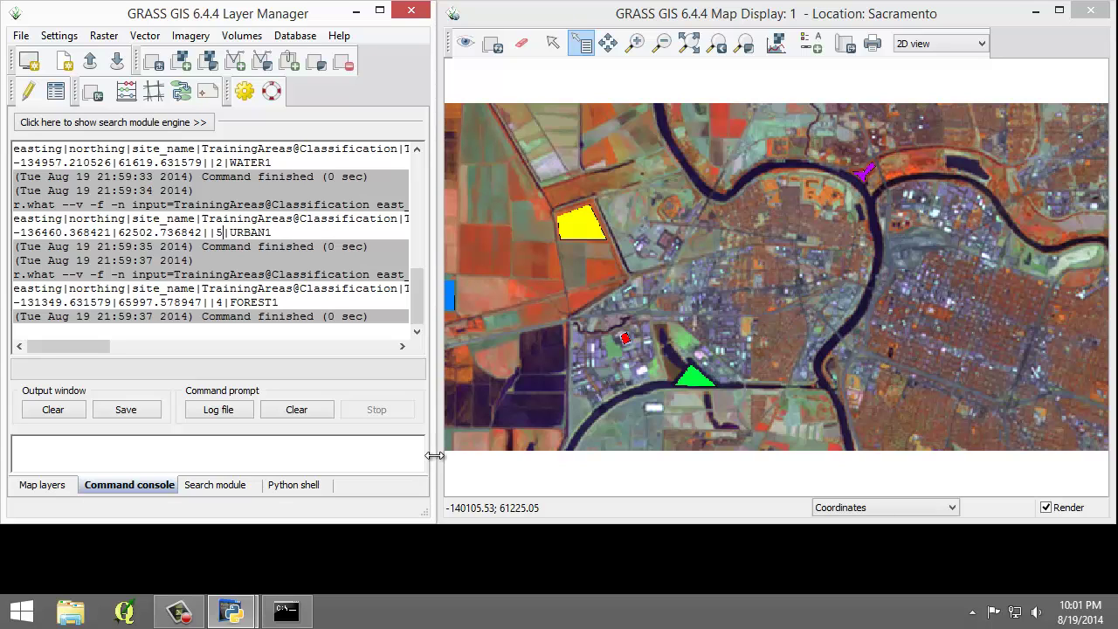
- Browse File Explorer to C:\GST 105\Lab 6 Data\grassdata\Sacramento\Classification
click(72, 615)
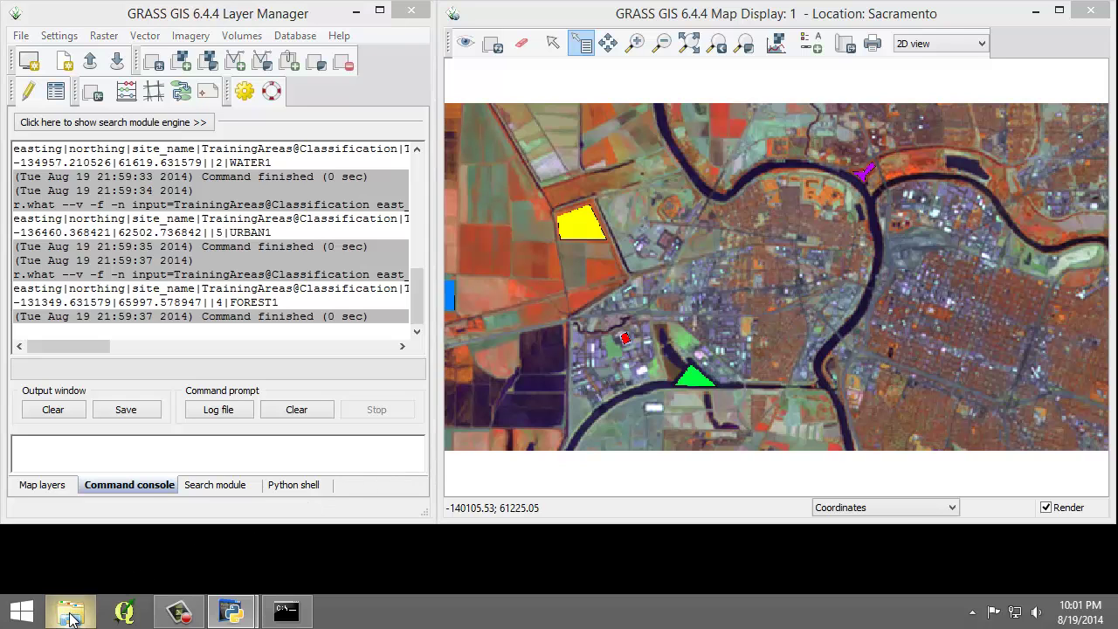
double_click(663, 353)
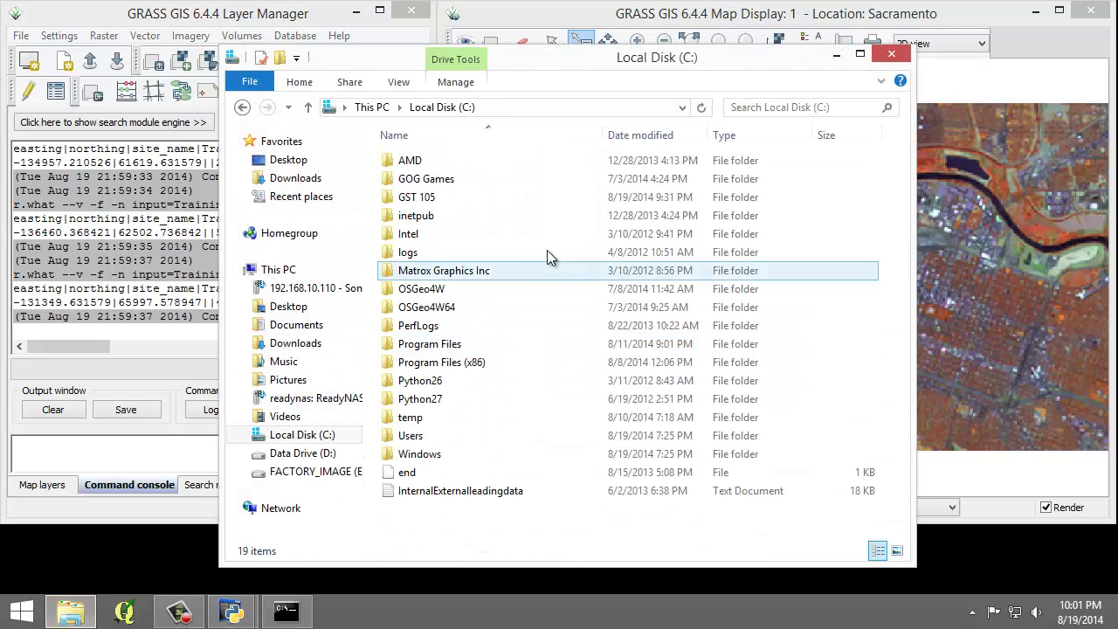
double_click(450, 200)
double_click(440, 162)
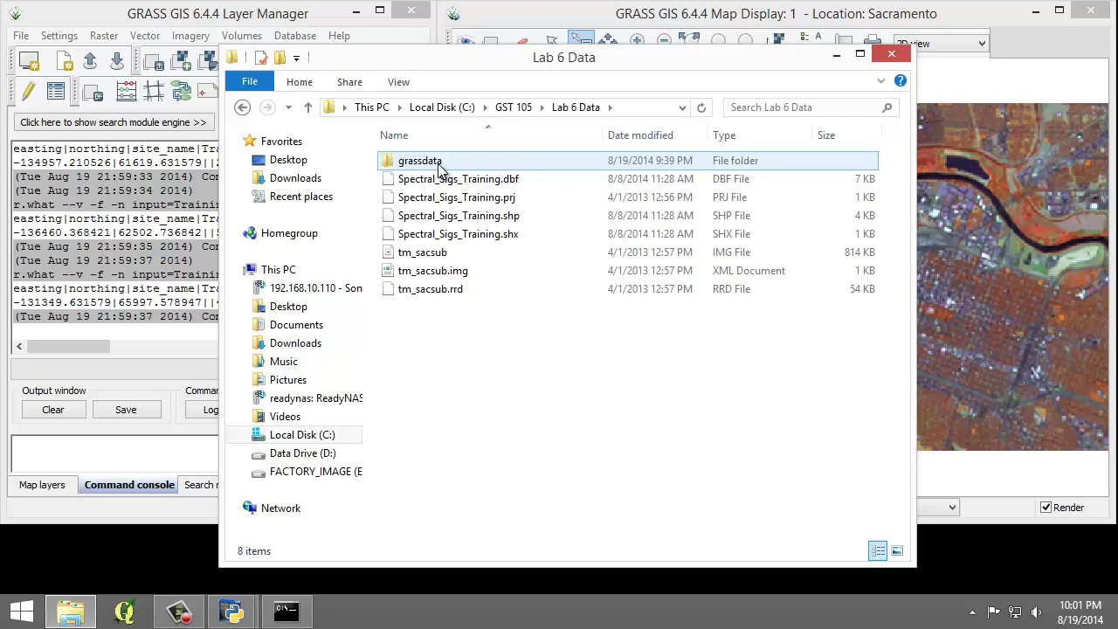
double_click(427, 165)
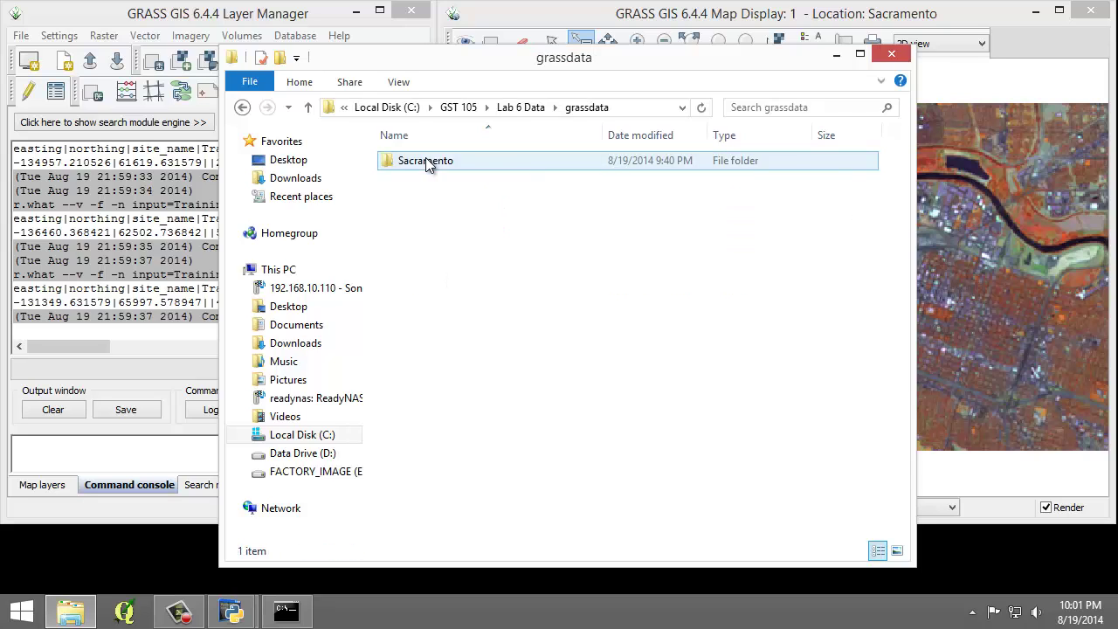
double_click(427, 165)
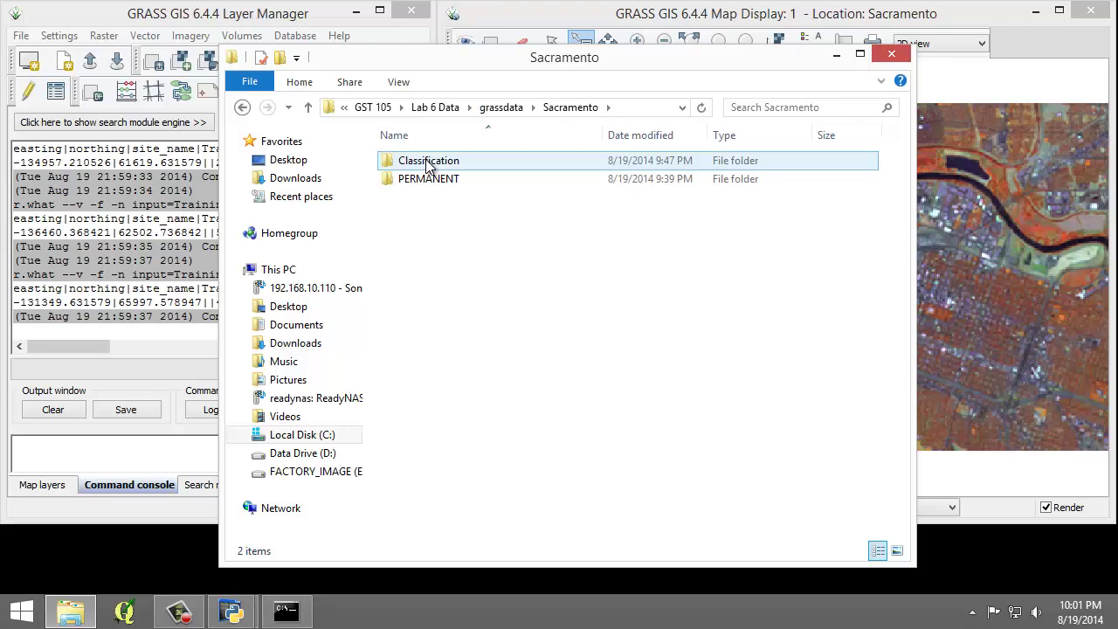
double_click(427, 165)
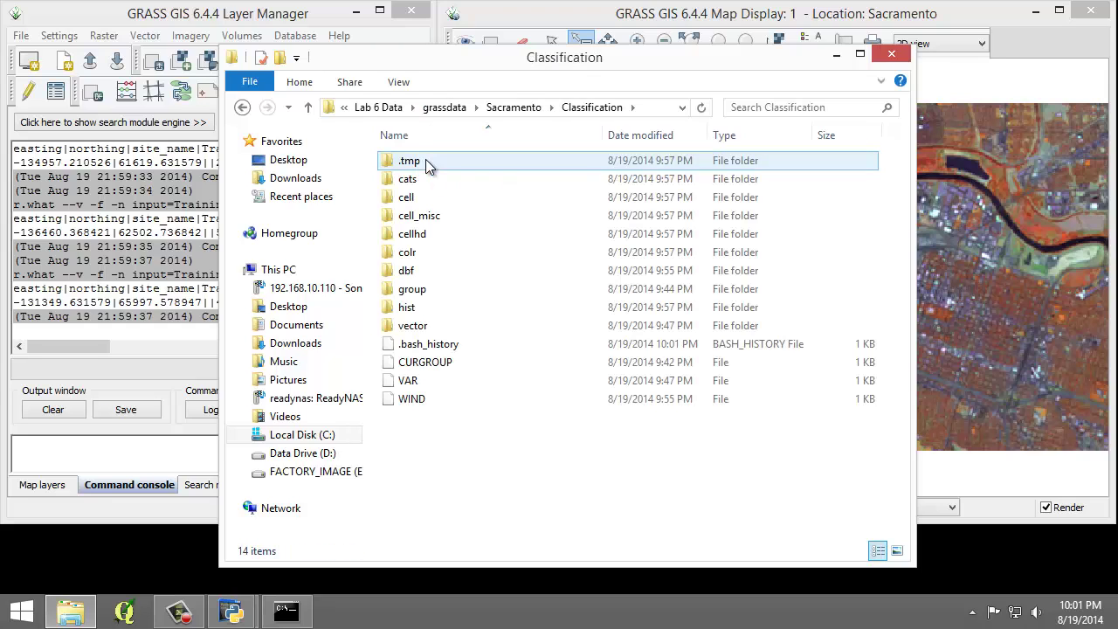
- Go into group\tm_sacsub_group\subgroup\tm_sacsub_group\sig and open TrainingSignatures in Notepad++
double_click(426, 290)
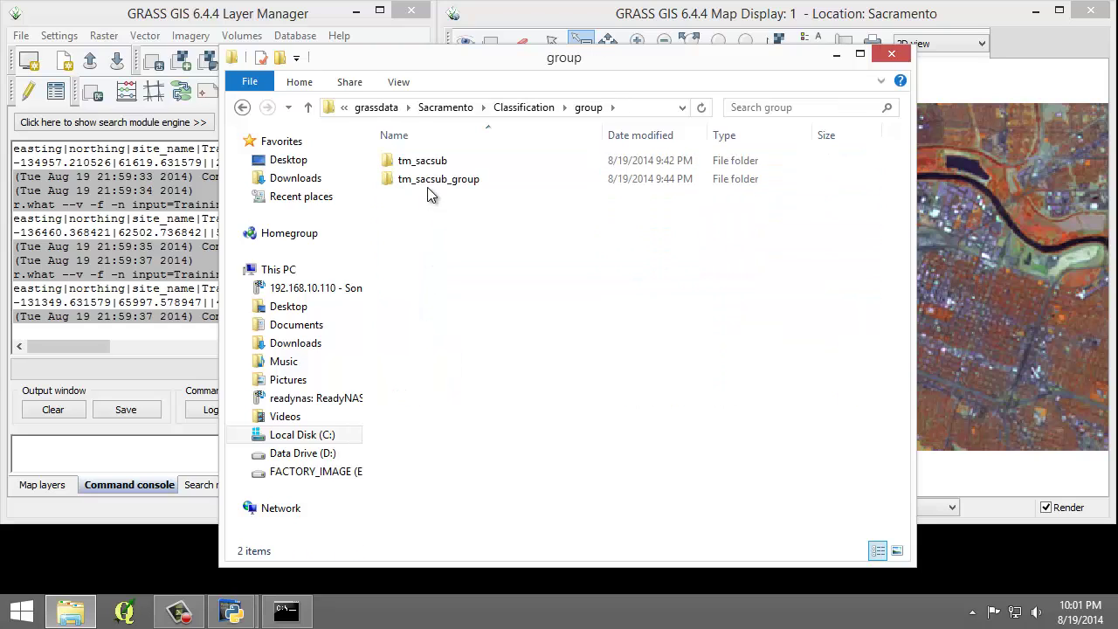
click(427, 181)
double_click(427, 179)
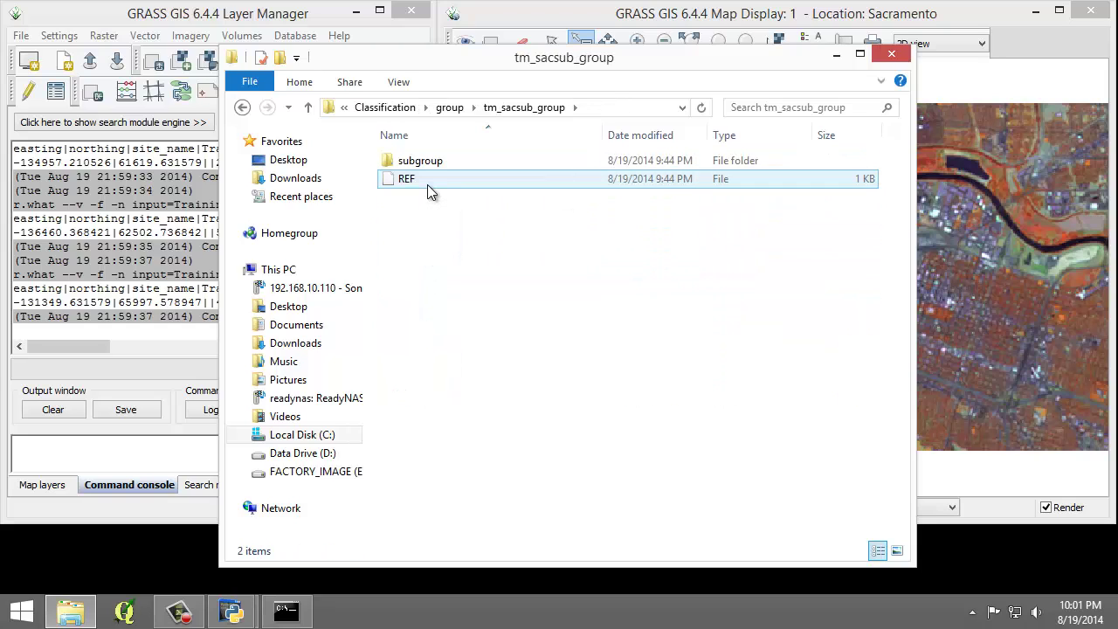
double_click(432, 165)
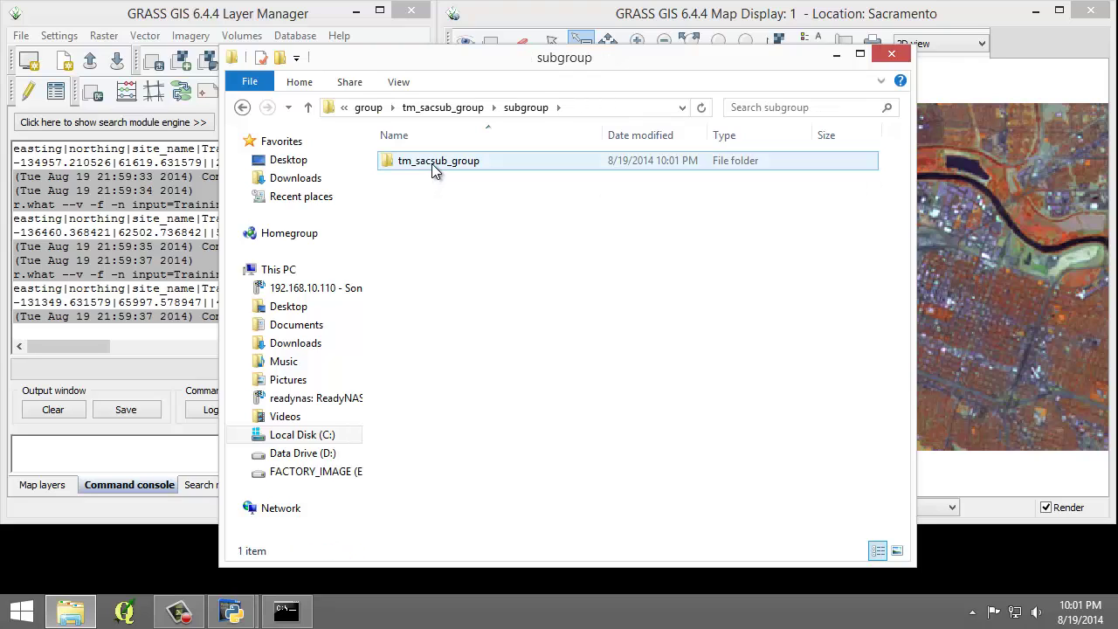
double_click(432, 163)
double_click(427, 164)
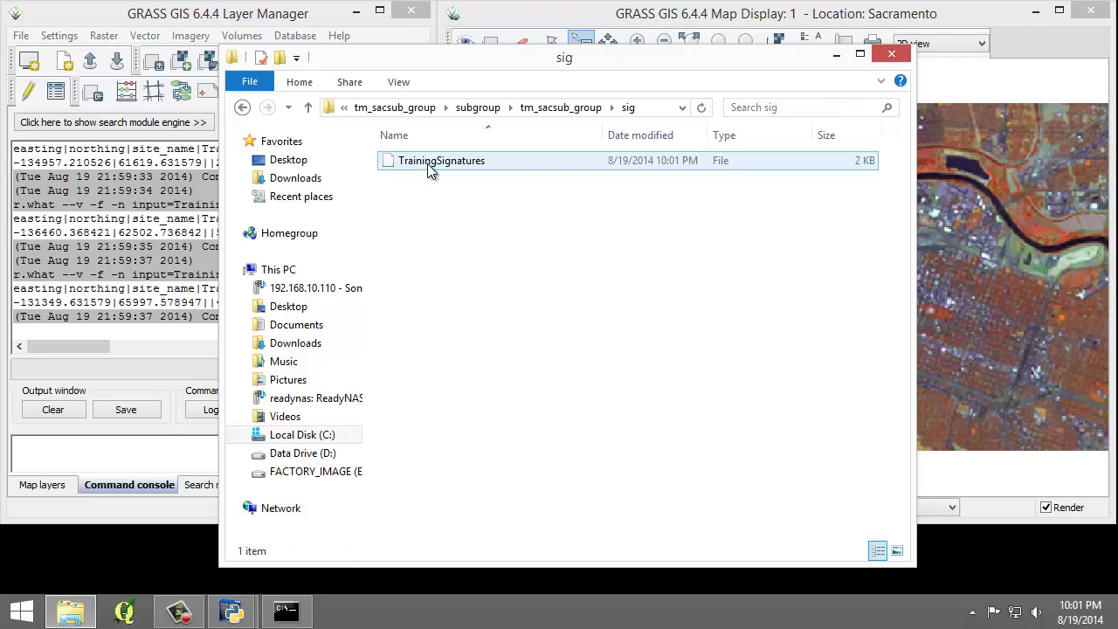
click(449, 160)
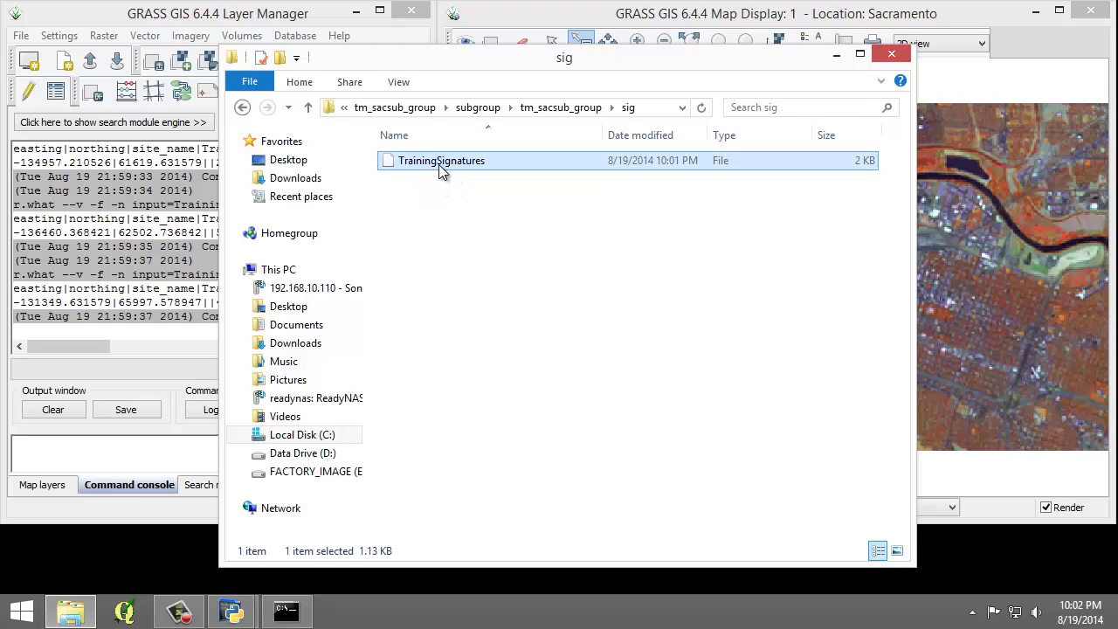
right_click(439, 163)
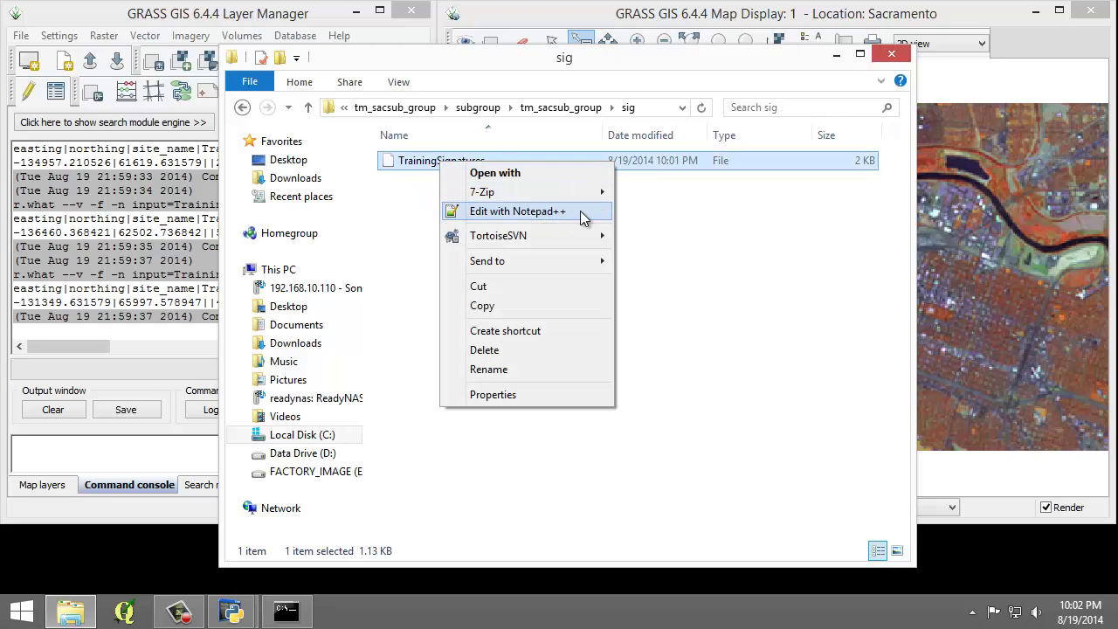
click(587, 212)
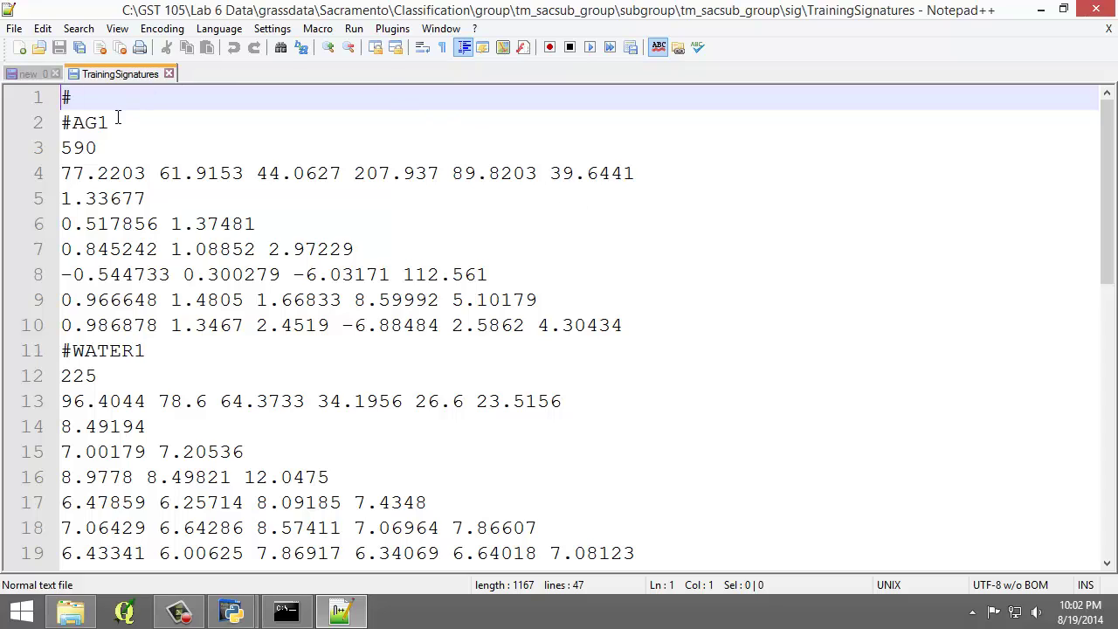
- Highlight the #AG1 label, its 590-pixel count, and the line of AG1 band means
drag(117, 121, 59, 122)
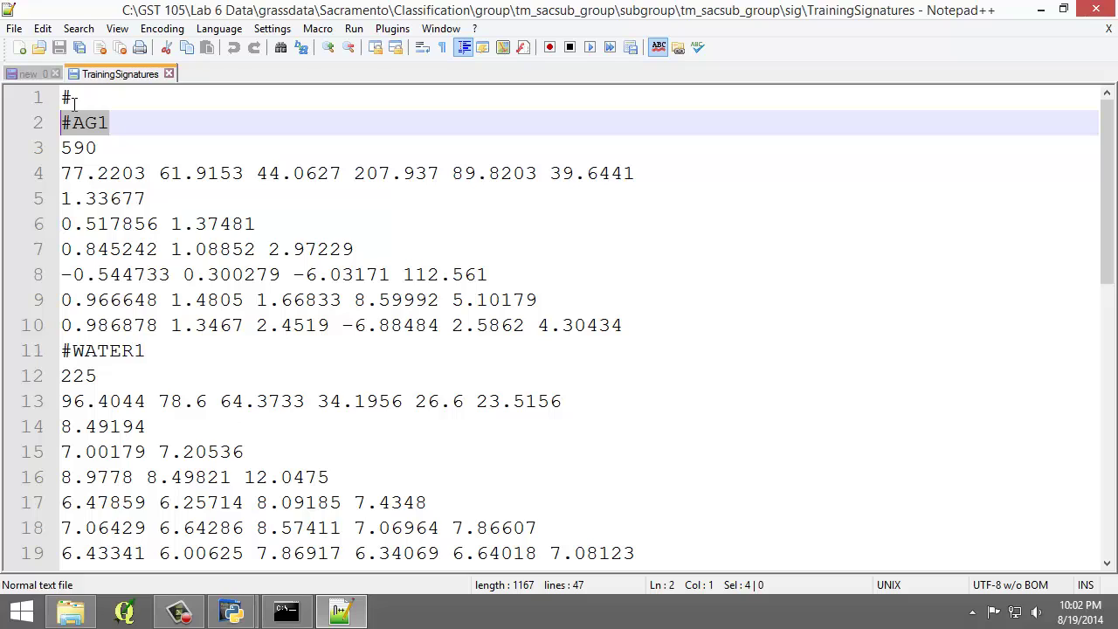
drag(99, 148, 61, 149)
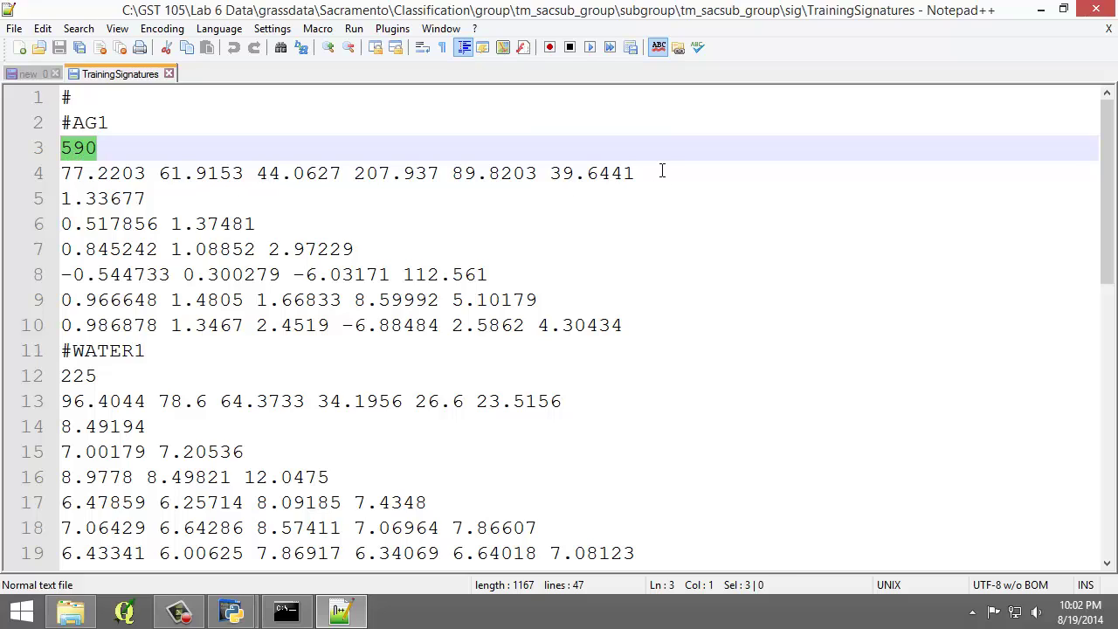
drag(658, 171, 48, 183)
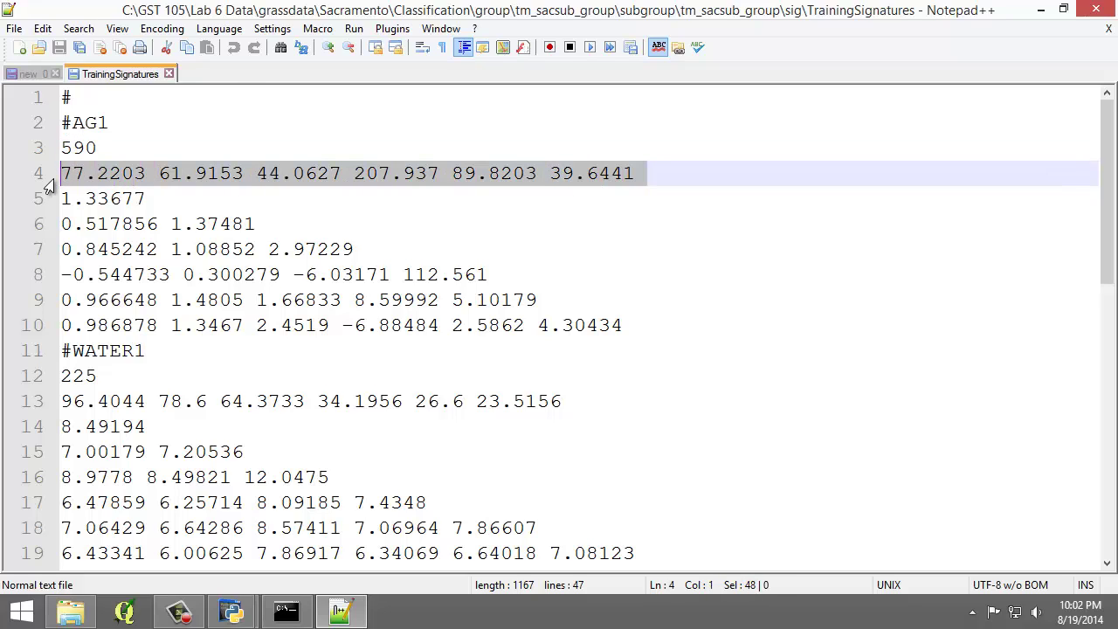
- Select the AG1 covariance values on lines 5 through 10, one line at a time
click(85, 198)
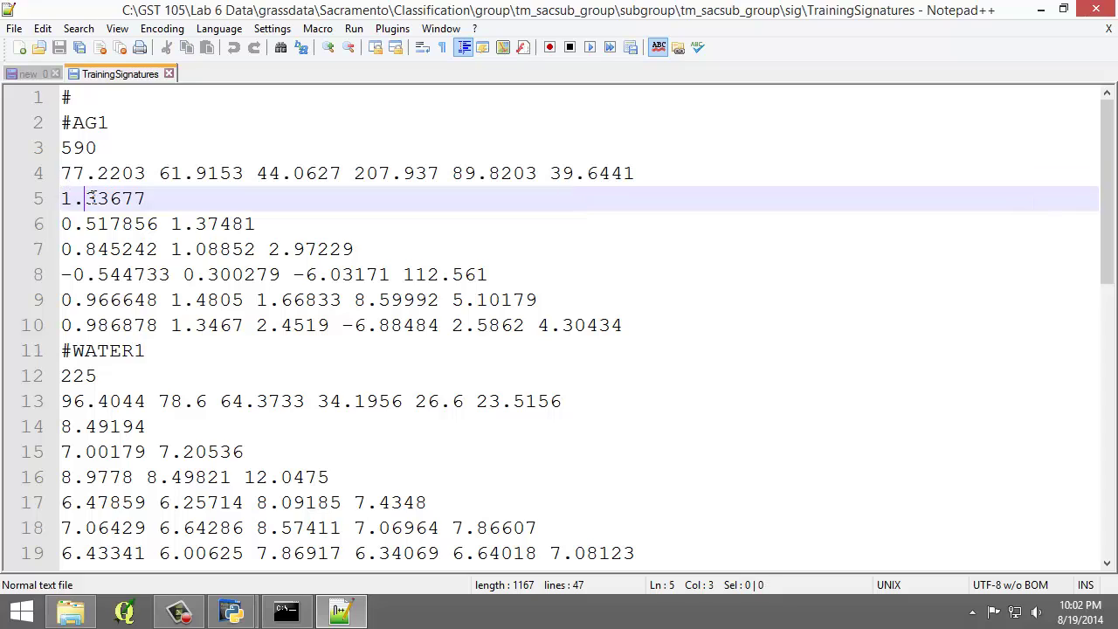
key(shift+End)
click(195, 223)
key(shift+End)
click(296, 249)
key(shift+End)
mouse_move(435, 276)
mouse_down()
mouse_move(490, 276)
mouse_move(643, 325)
mouse_move(60, 332)
mouse_up()
click(185, 301)
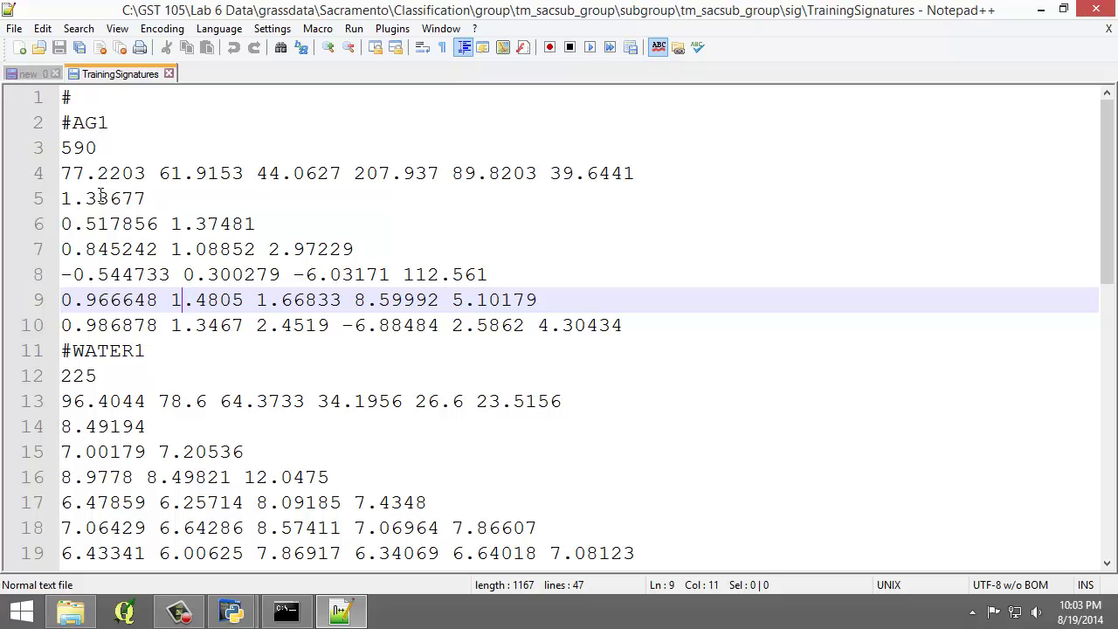
- Highlight digits of the covariance values 1.33677, 2.97229 and 112.561
drag(85, 198, 109, 198)
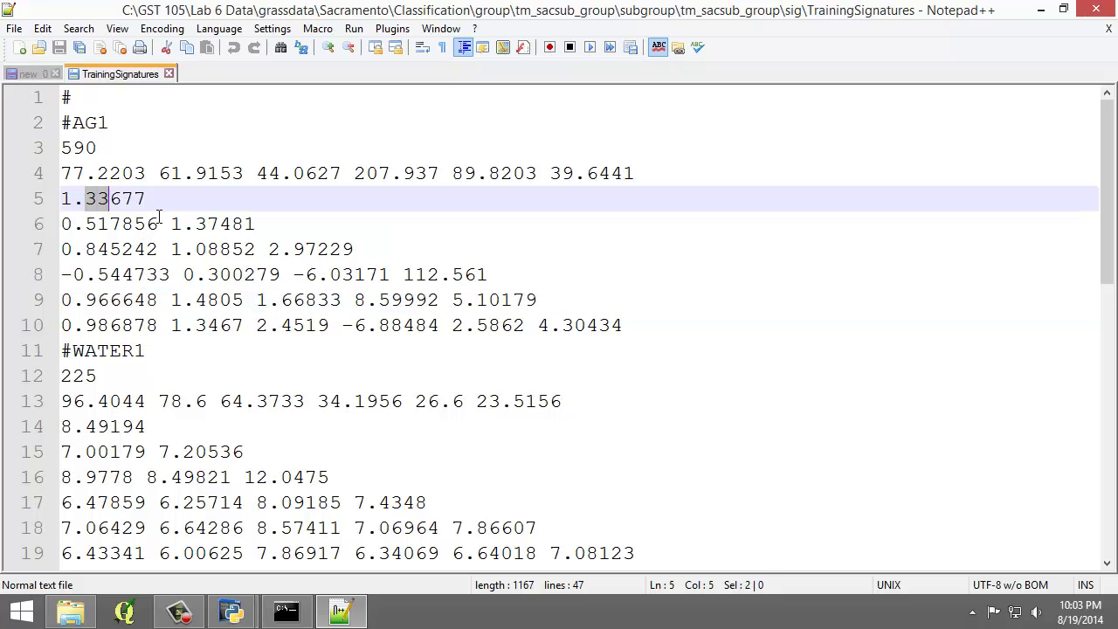
drag(171, 223, 182, 223)
drag(269, 249, 280, 249)
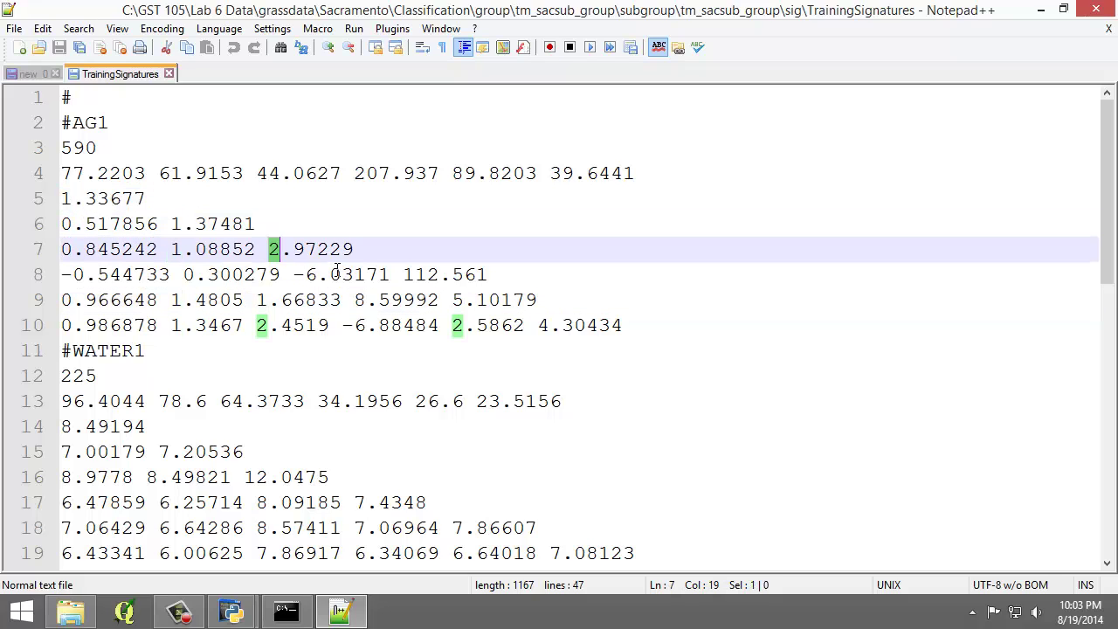
mouse_move(402, 275)
mouse_down()
mouse_move(439, 275)
mouse_move(462, 301)
mouse_up()
drag(538, 324, 550, 325)
click(403, 274)
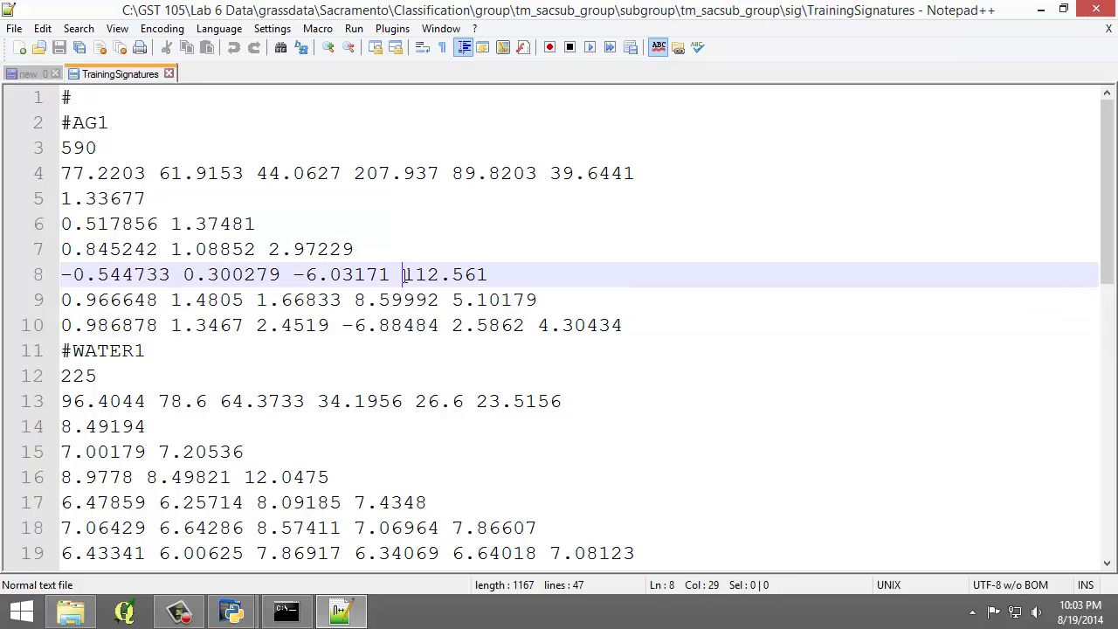
drag(403, 274, 487, 278)
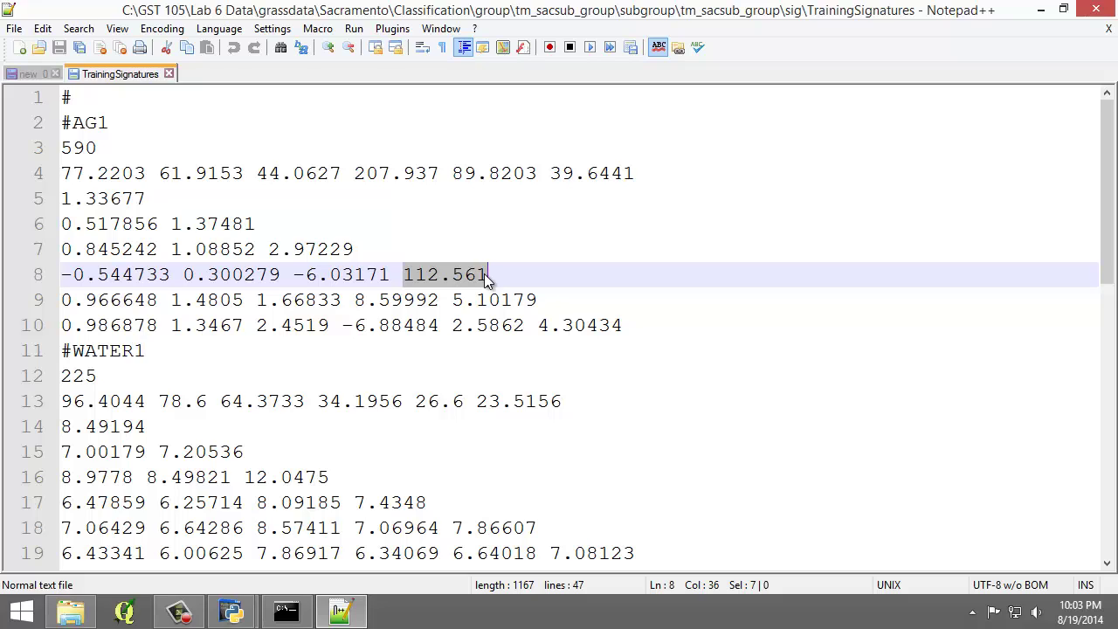
click(486, 275)
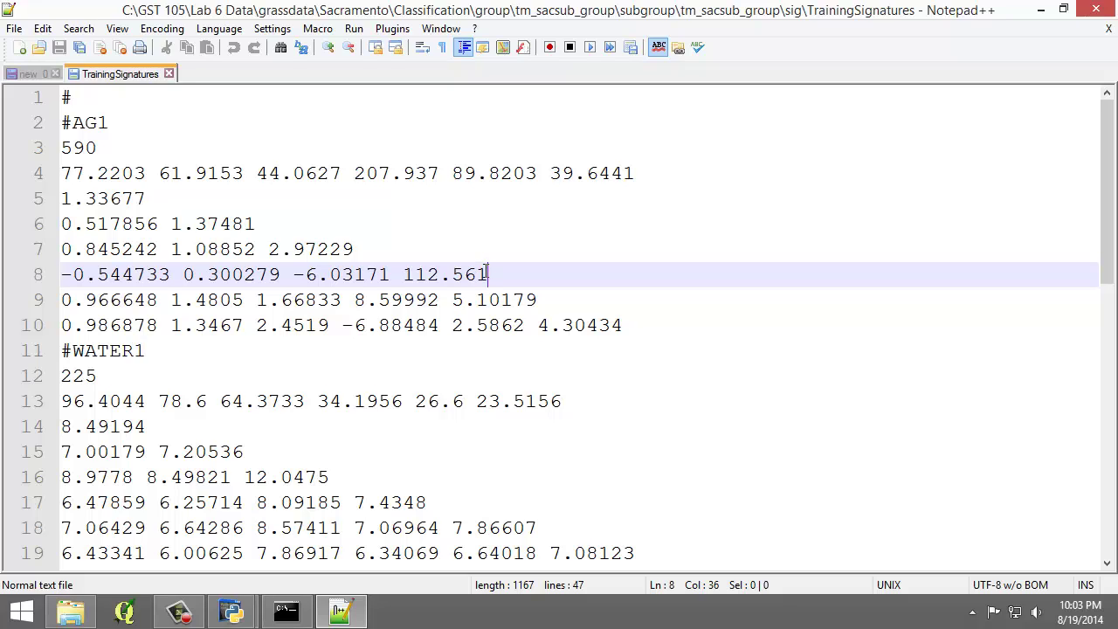
- Scroll down and select the covariance values 12.0475, 35.5903, 60.1793 and 61.2907
scroll(487, 274, down, 2)
scroll(472, 271, down, 1)
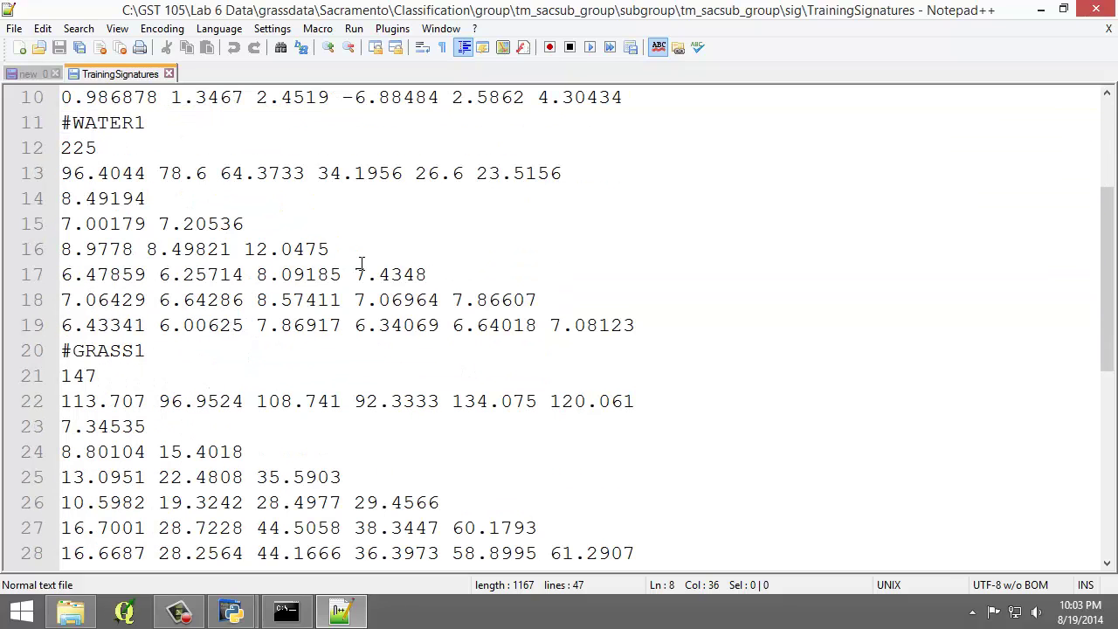
drag(244, 249, 327, 251)
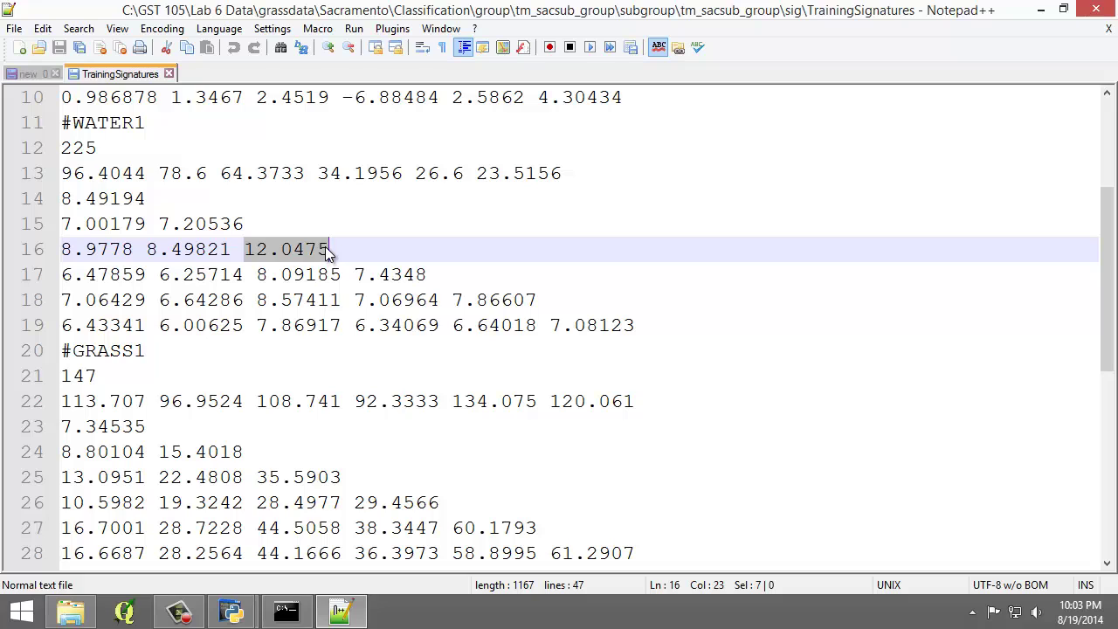
scroll(325, 249, down, 1)
scroll(314, 271, down, 1)
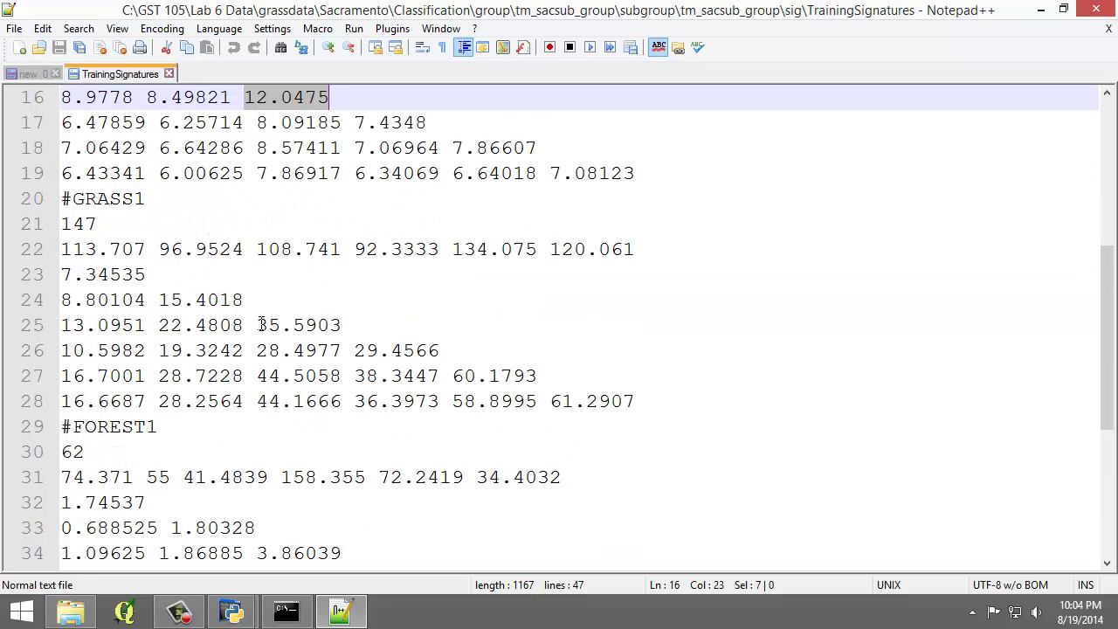
drag(256, 325, 353, 325)
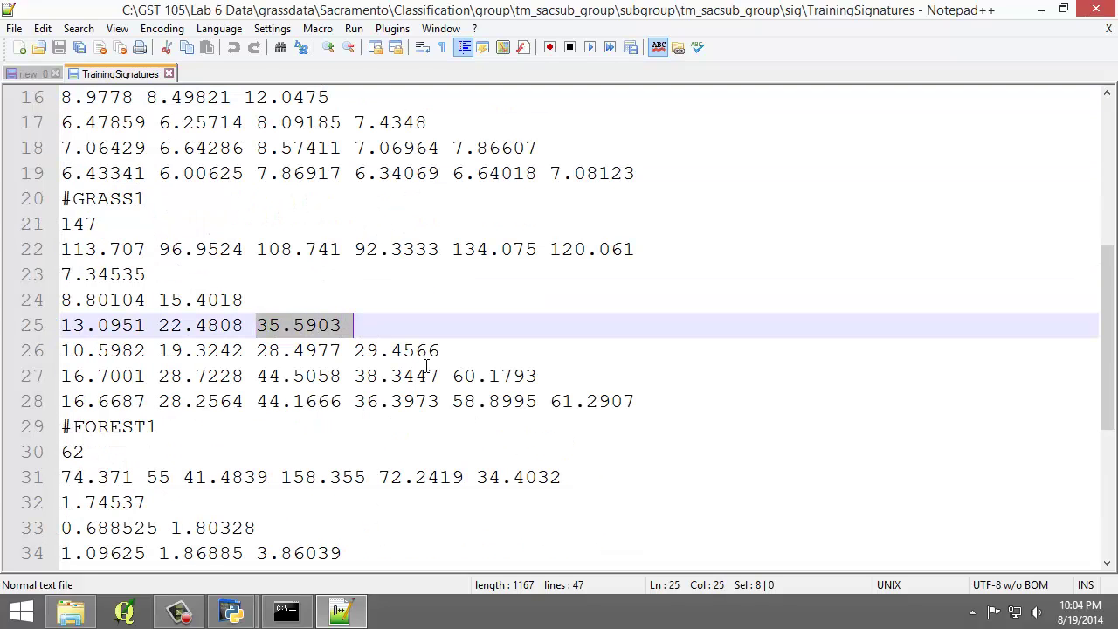
drag(453, 375, 550, 375)
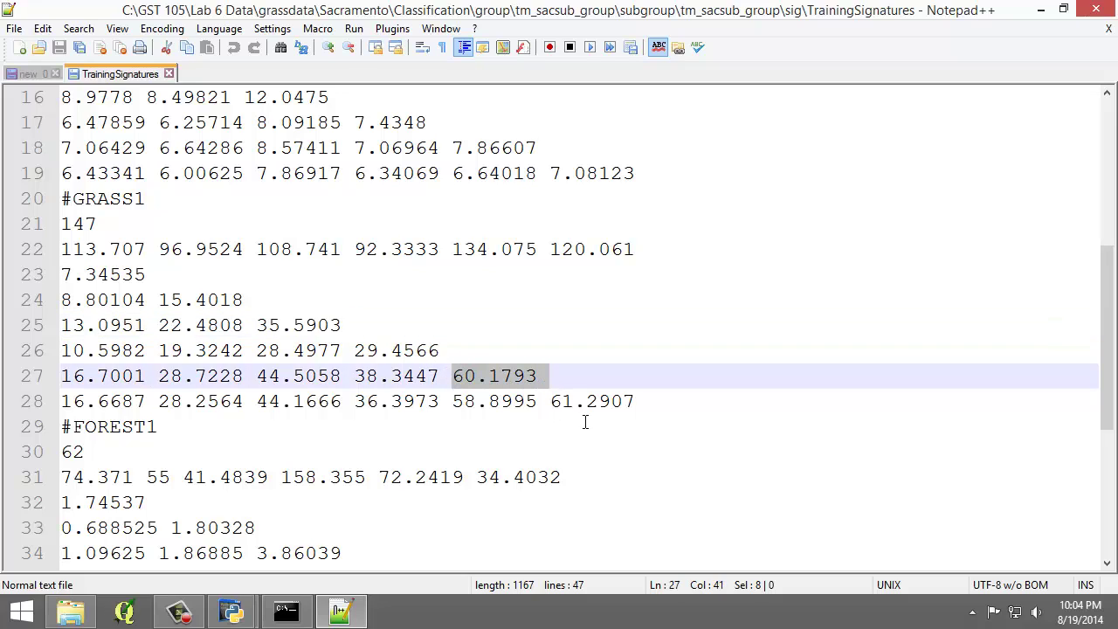
click(551, 401)
key(shift+Right)
key(shift+Right)
key(shift+Right)
mouse_move(292, 325)
mouse_down()
mouse_move(348, 325)
mouse_move(376, 350)
mouse_up()
click(354, 351)
- Scroll to the last class entries and select the values 21.0061, 217, 267 and 323
scroll(376, 351, down, 1)
scroll(377, 350, down, 2)
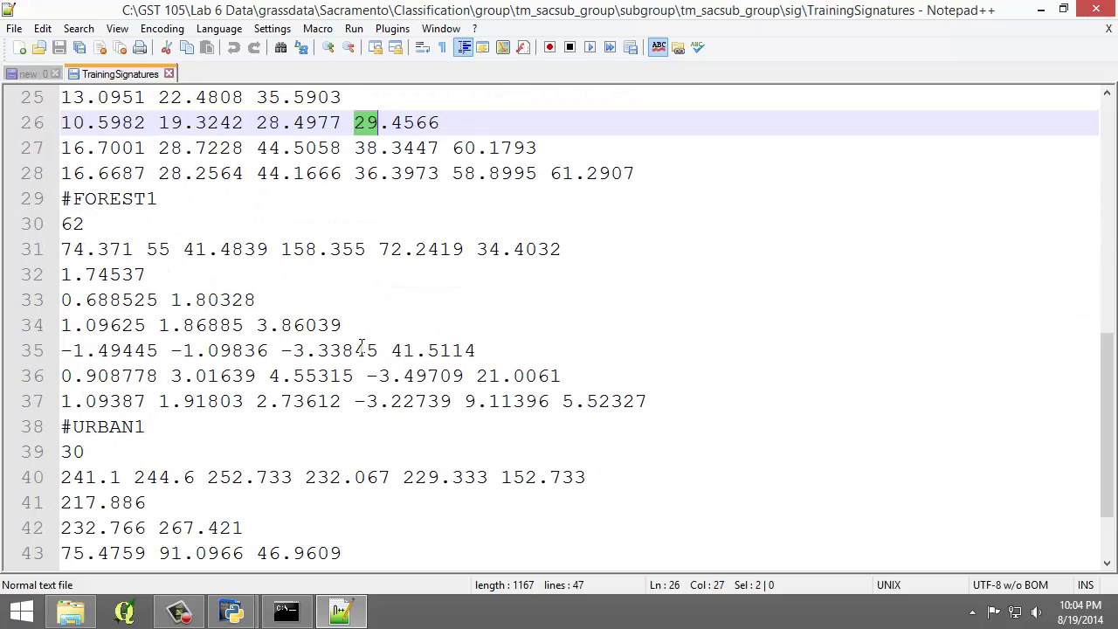
click(390, 350)
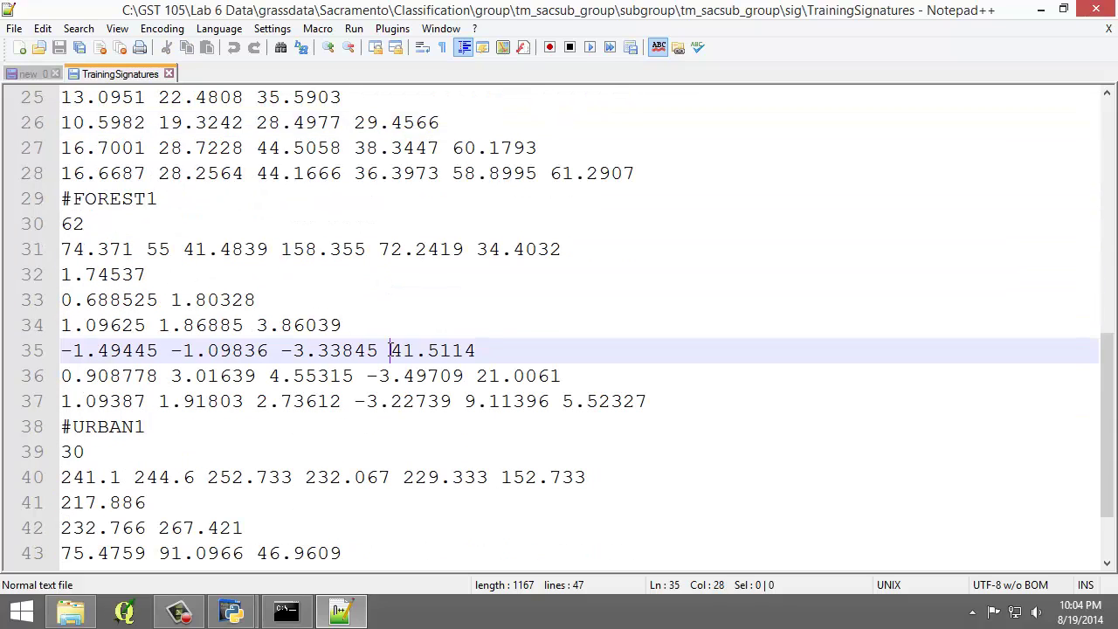
mouse_move(390, 350)
mouse_down()
mouse_move(476, 351)
mouse_move(574, 376)
mouse_up()
scroll(371, 380, down, 2)
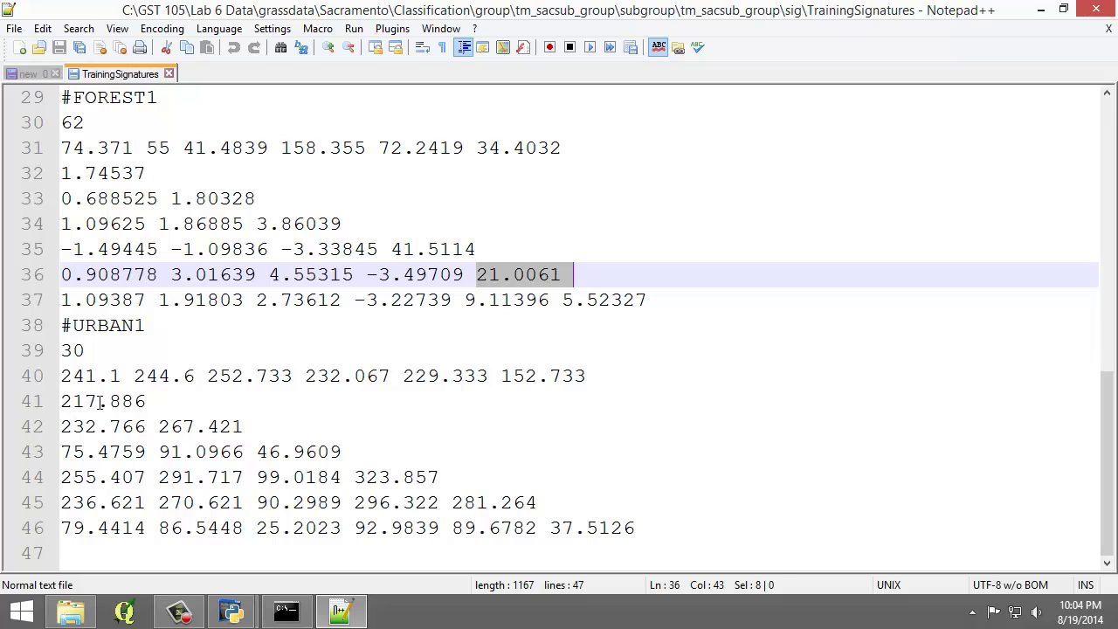
drag(103, 401, 60, 401)
drag(194, 426, 166, 436)
mouse_move(354, 477)
mouse_down()
mouse_move(402, 477)
mouse_move(487, 502)
mouse_up()
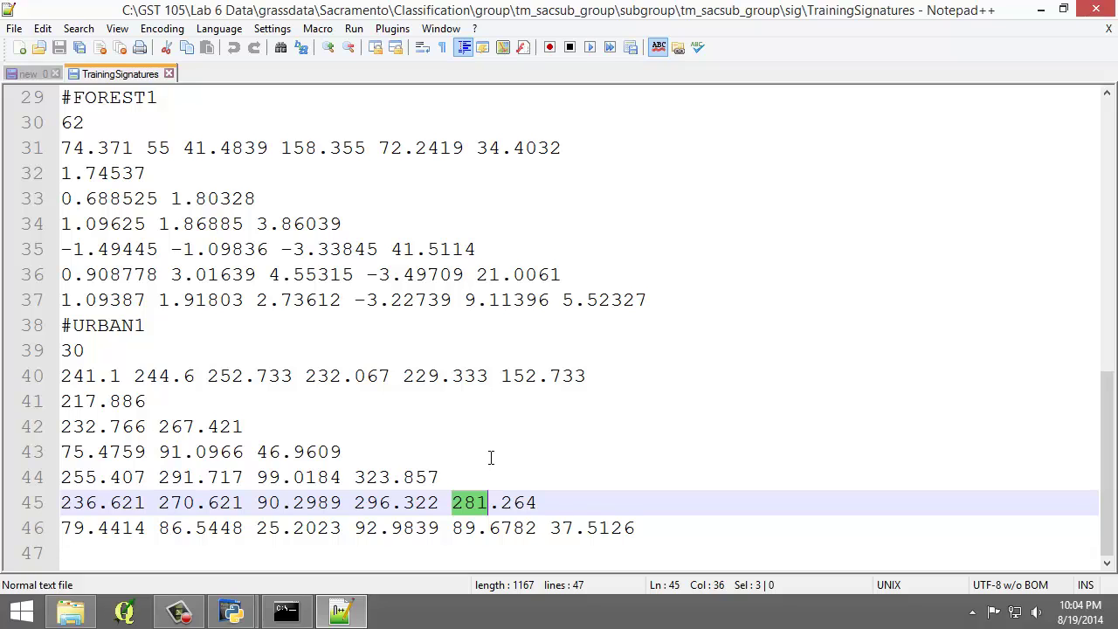
- Close Notepad++ and Explorer, then import Spectral_Sigs_Training.shp without adding it to the layer tree
click(1097, 10)
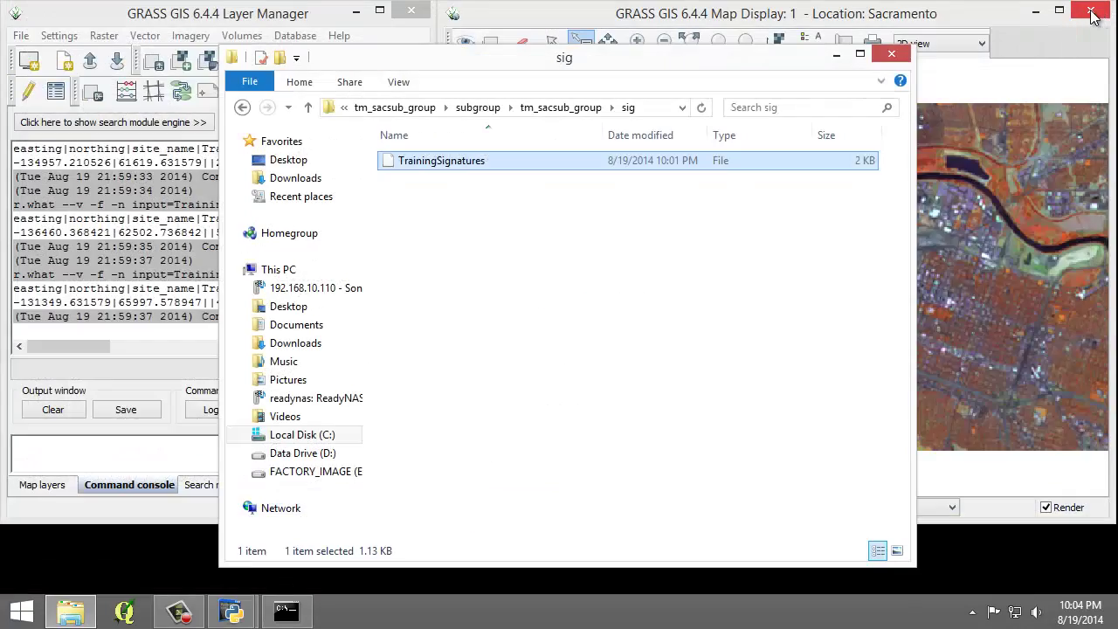
click(892, 54)
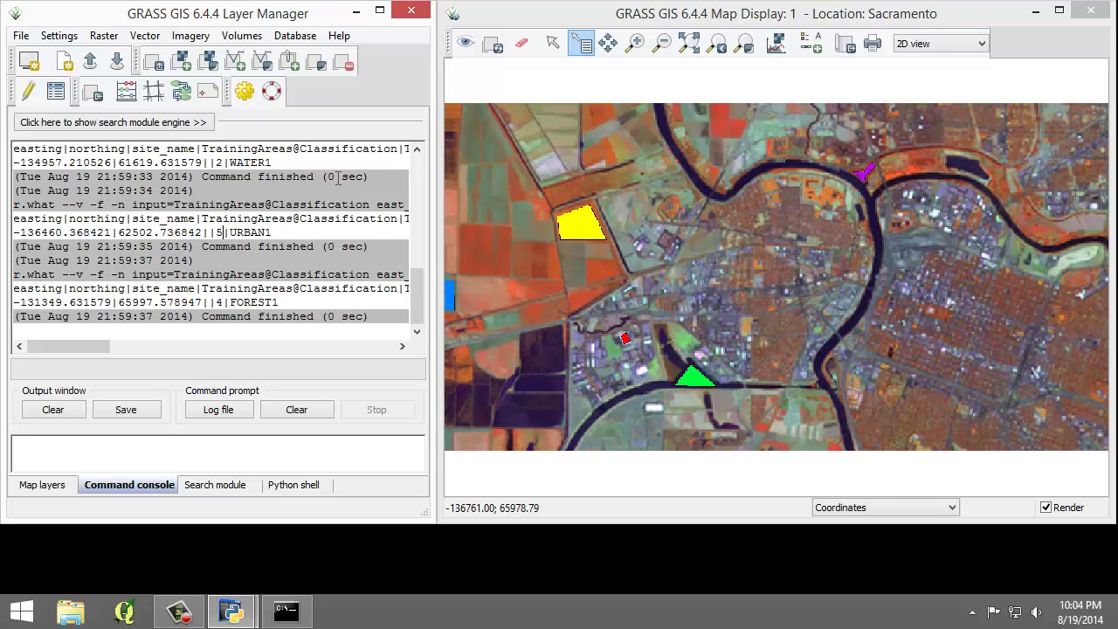
click(18, 37)
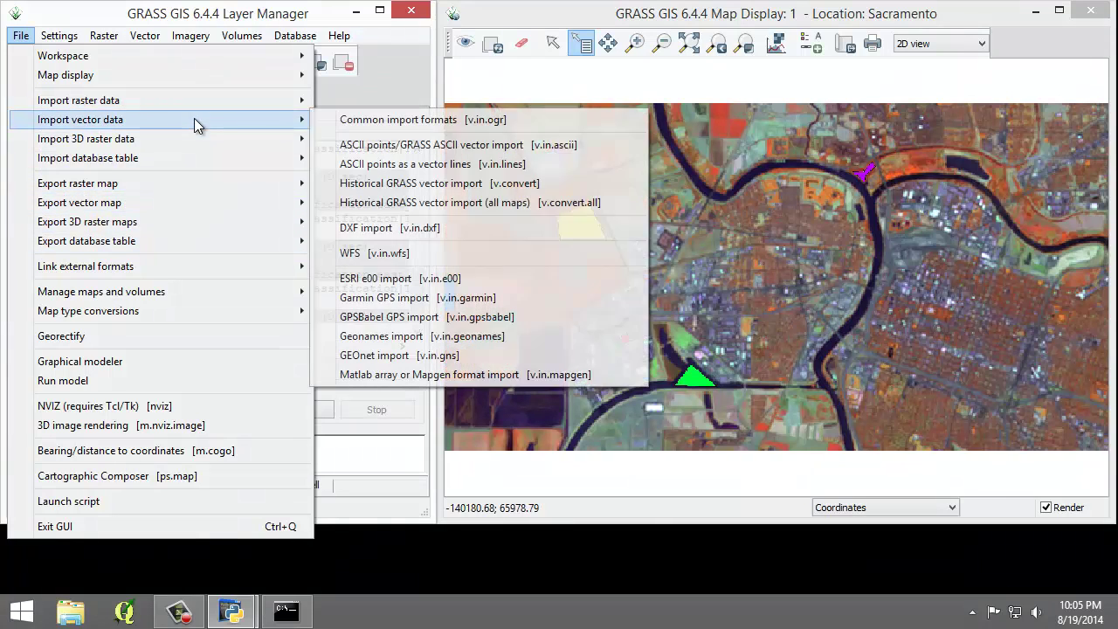
mouse_move(79, 119)
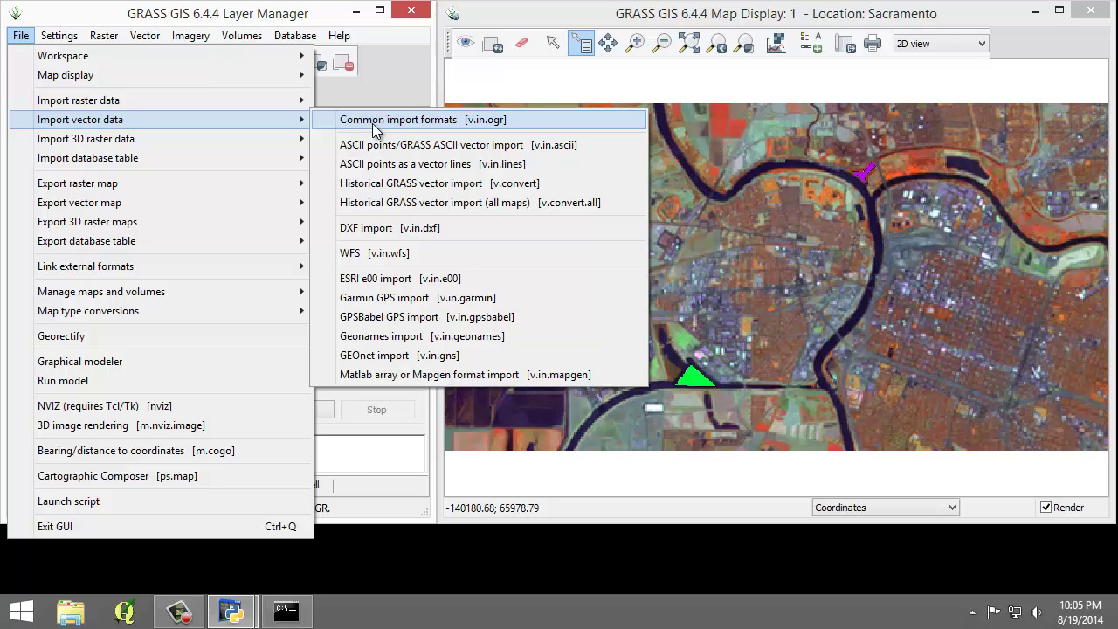
click(375, 122)
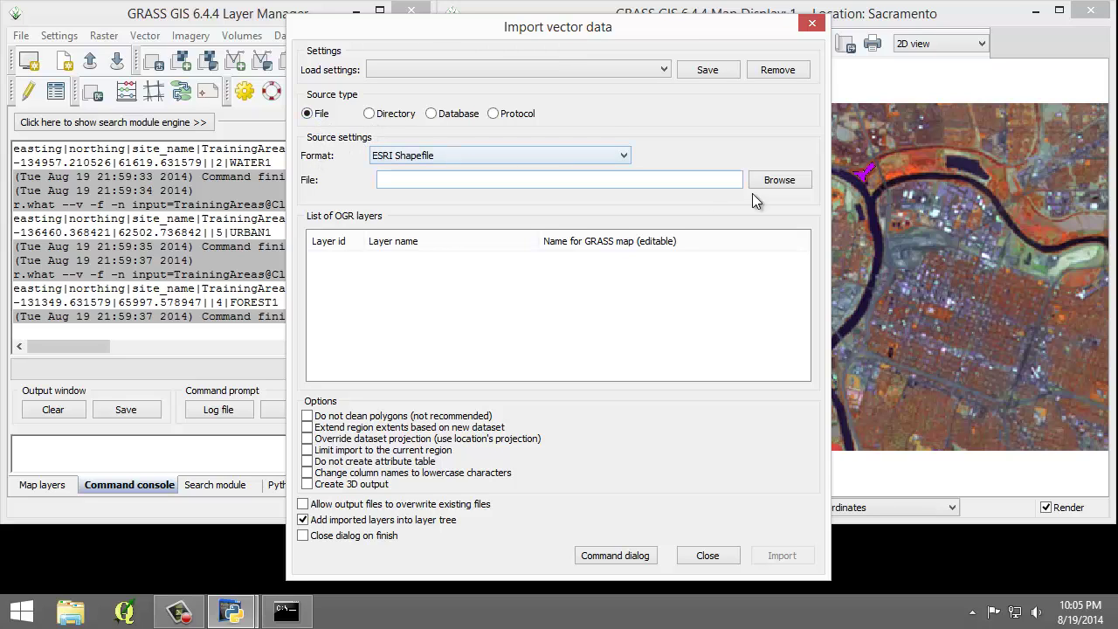
click(801, 184)
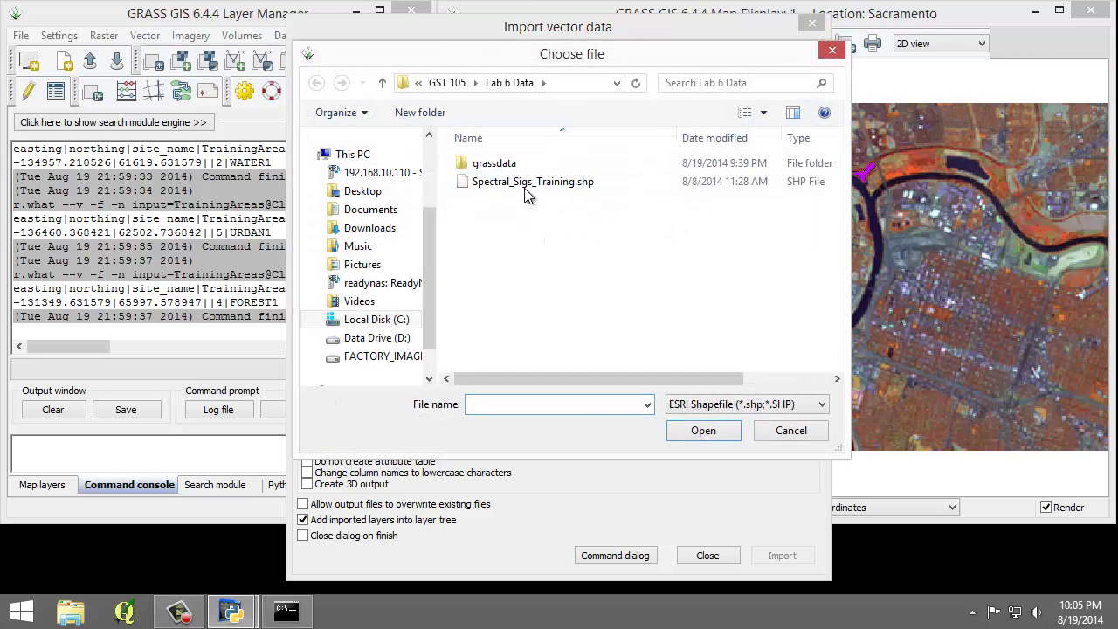
click(524, 192)
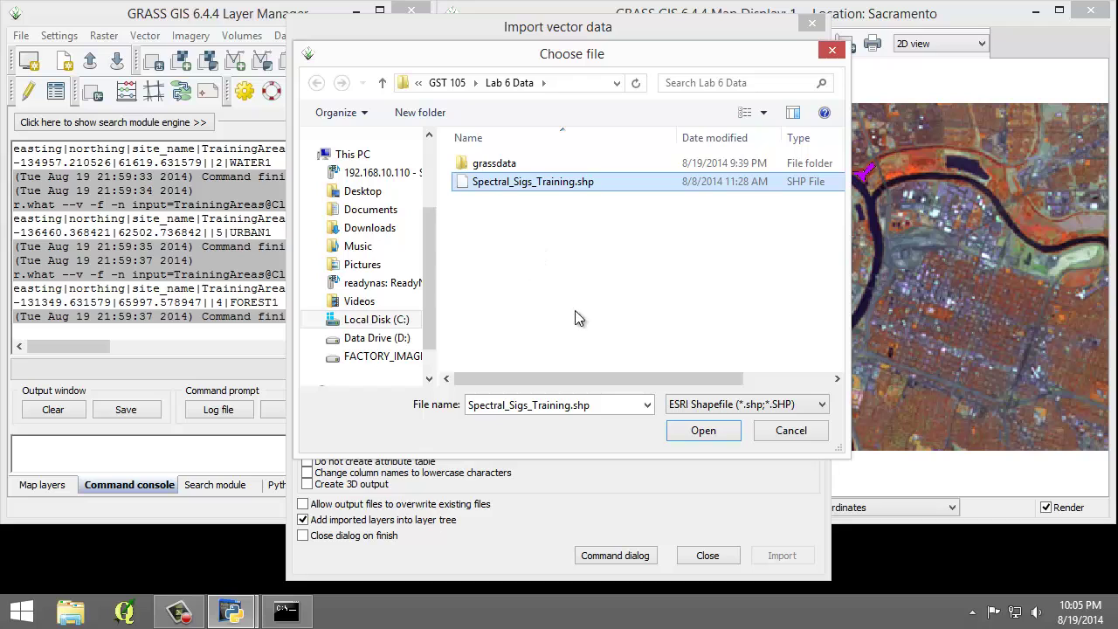
click(676, 432)
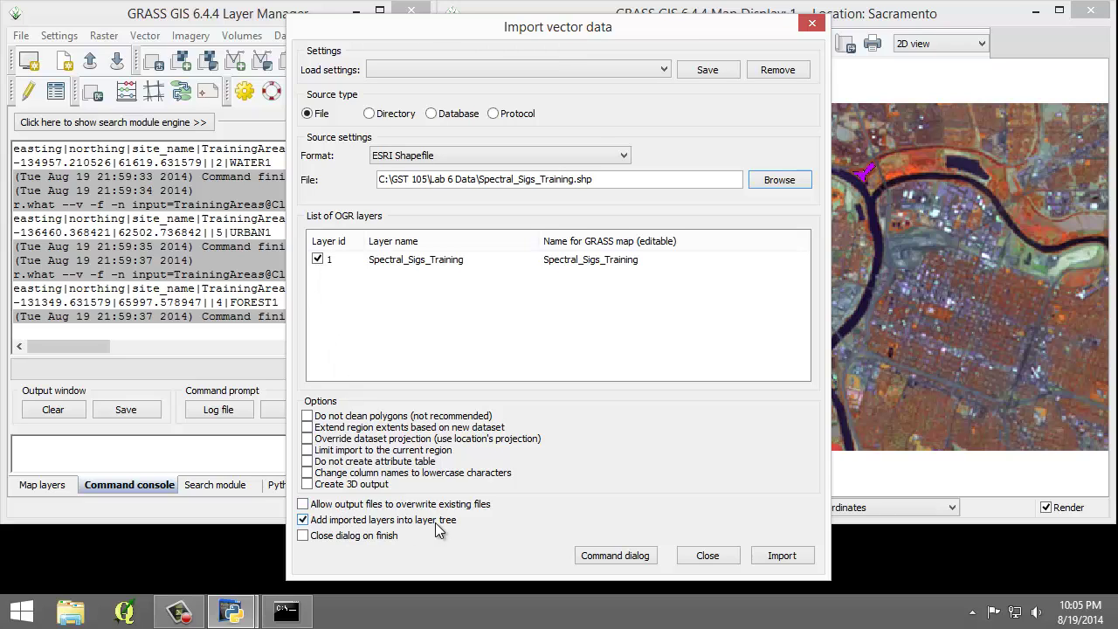
click(303, 520)
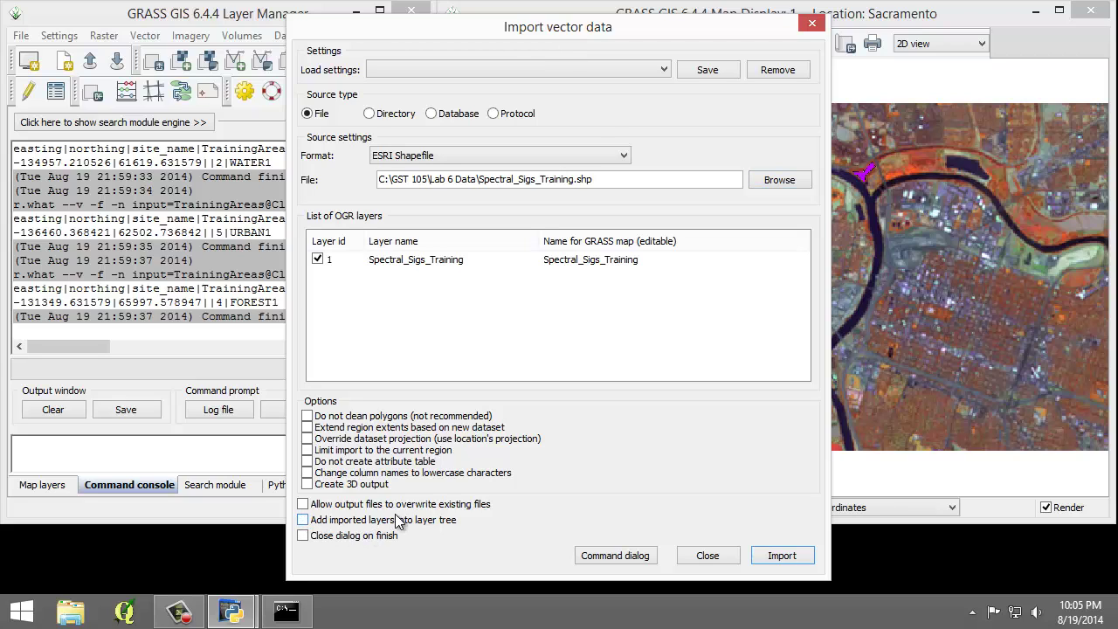
click(780, 558)
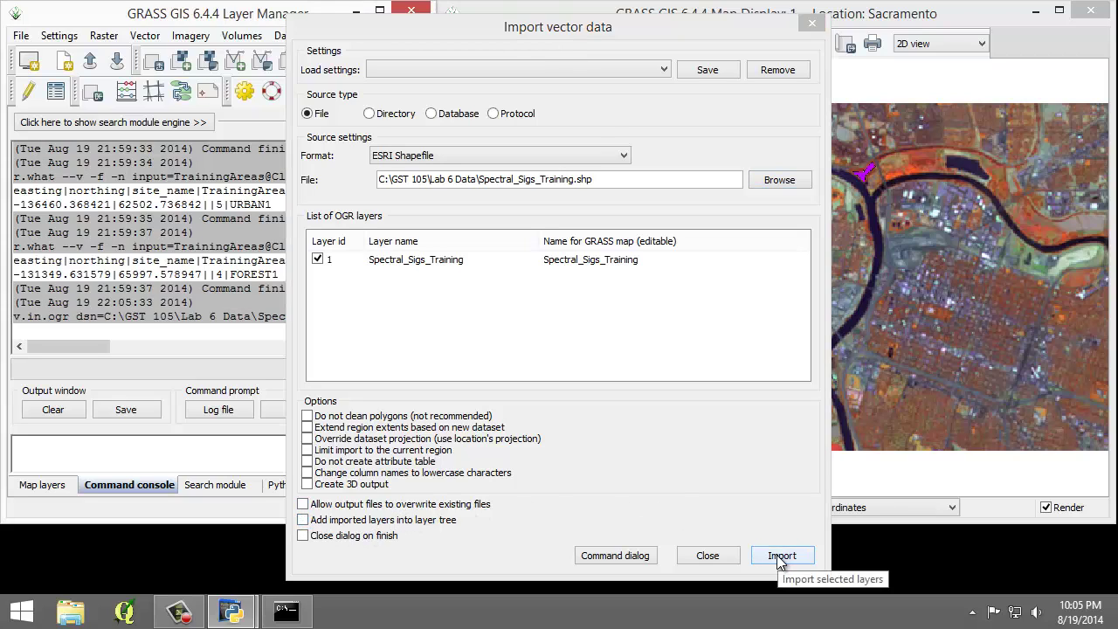
click(723, 556)
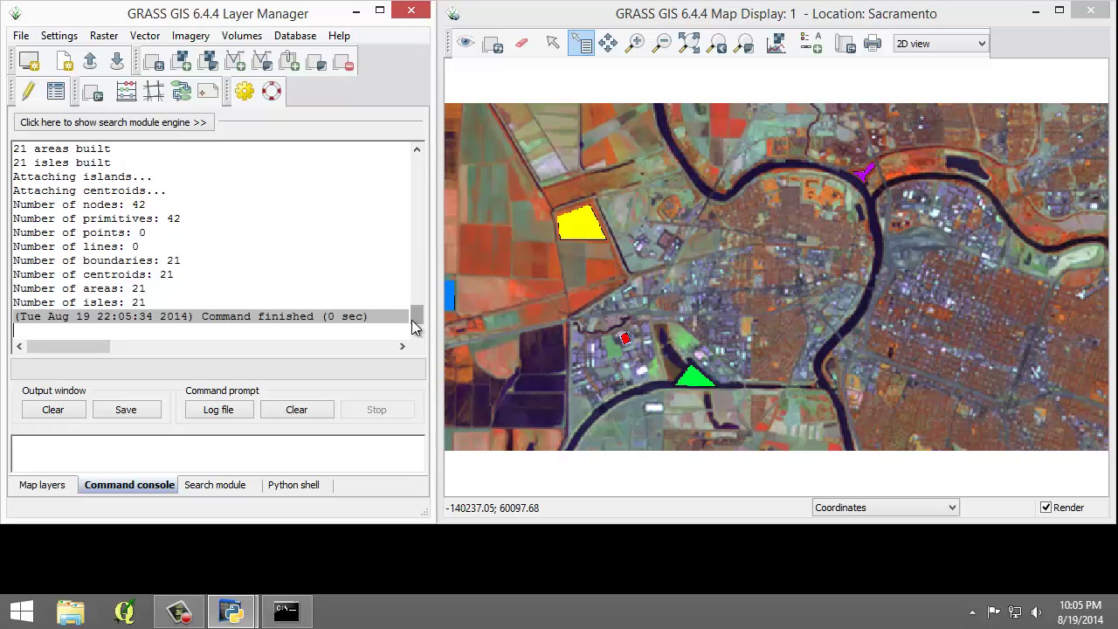
- Set up Vector to raster with input Spectral_Sigs_Training and output raster TrainingAreas
click(140, 37)
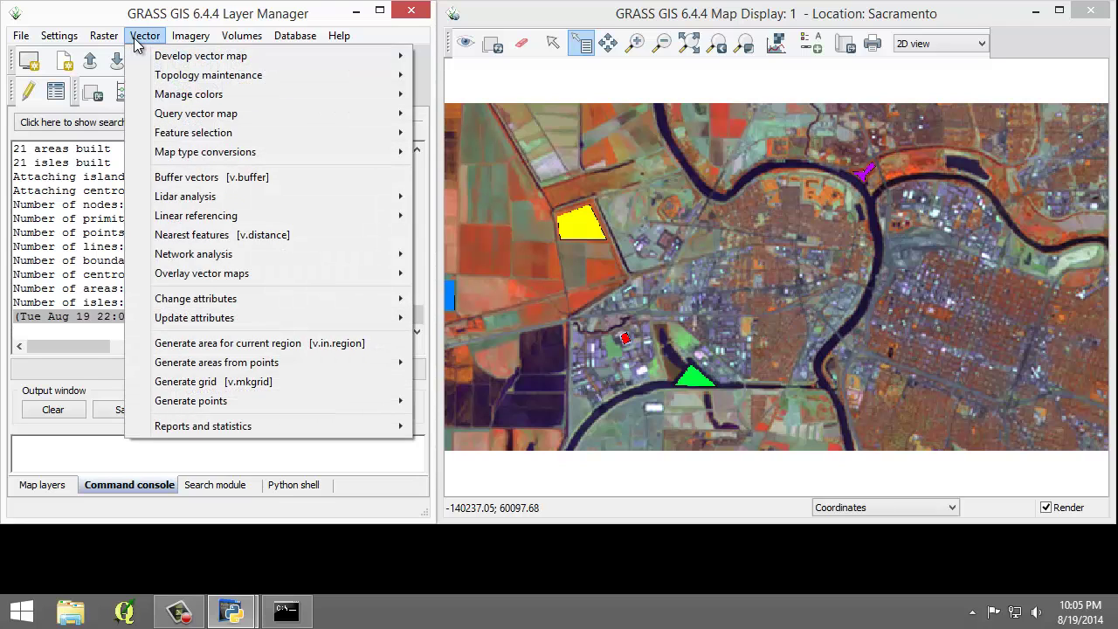
mouse_move(205, 152)
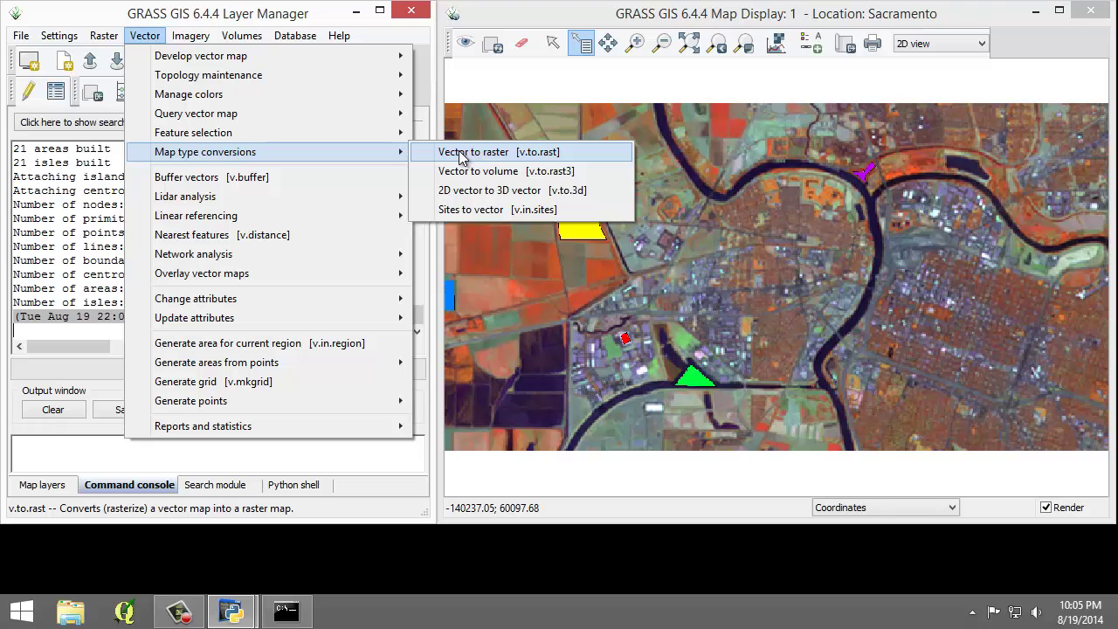
click(463, 154)
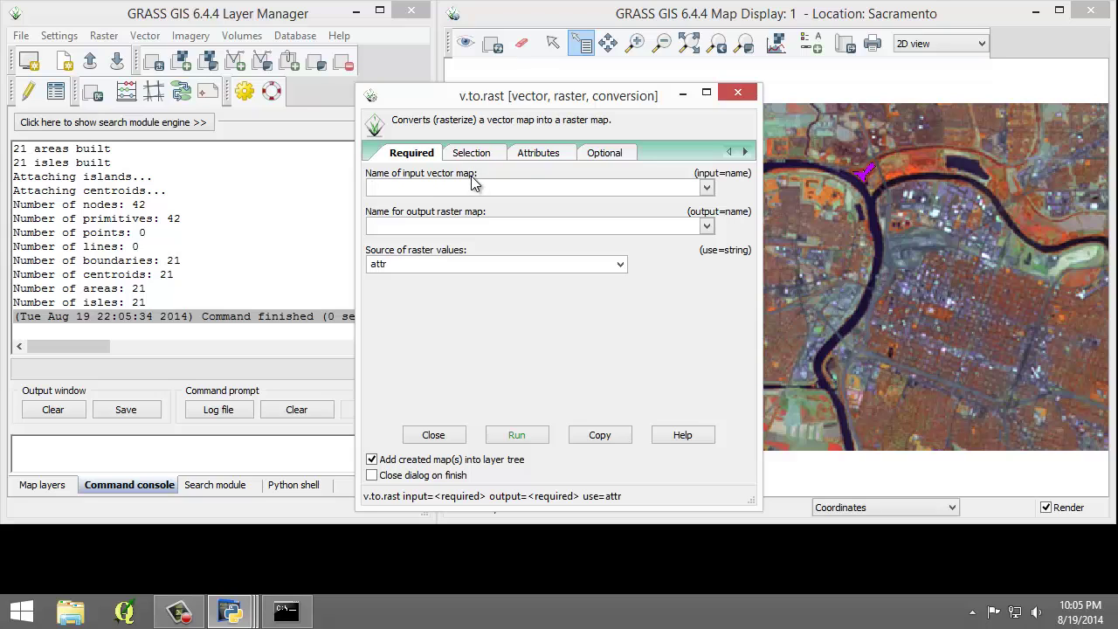
click(707, 189)
click(500, 222)
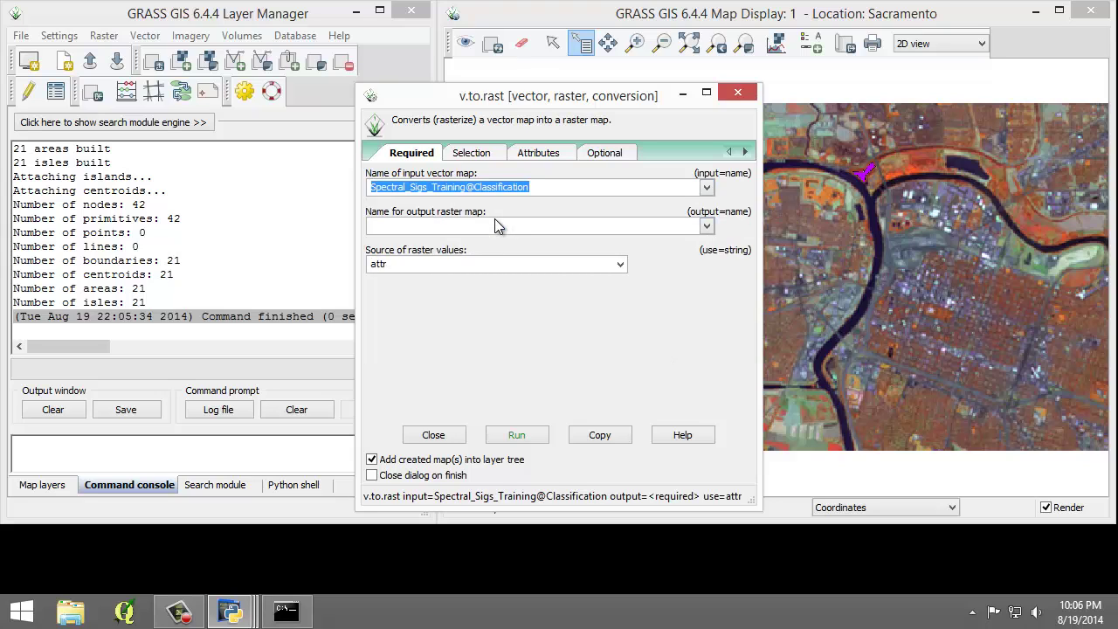
click(489, 227)
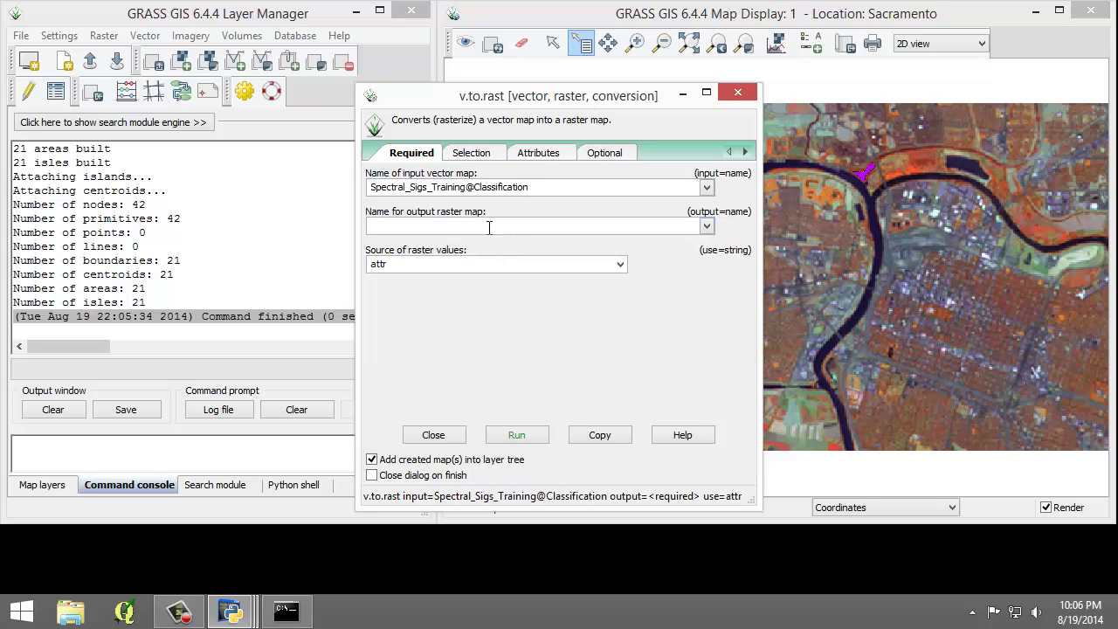
text(TrainingAreas)
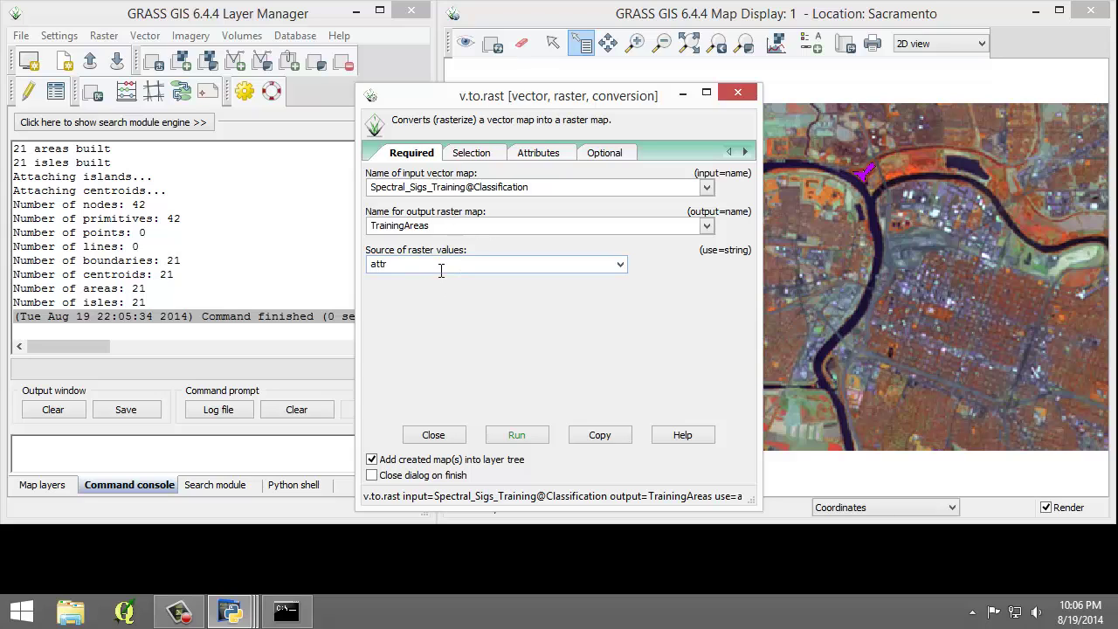
- Use Classvalue for raster values and Classname for labels, allow overwrite, and run the conversion
click(547, 158)
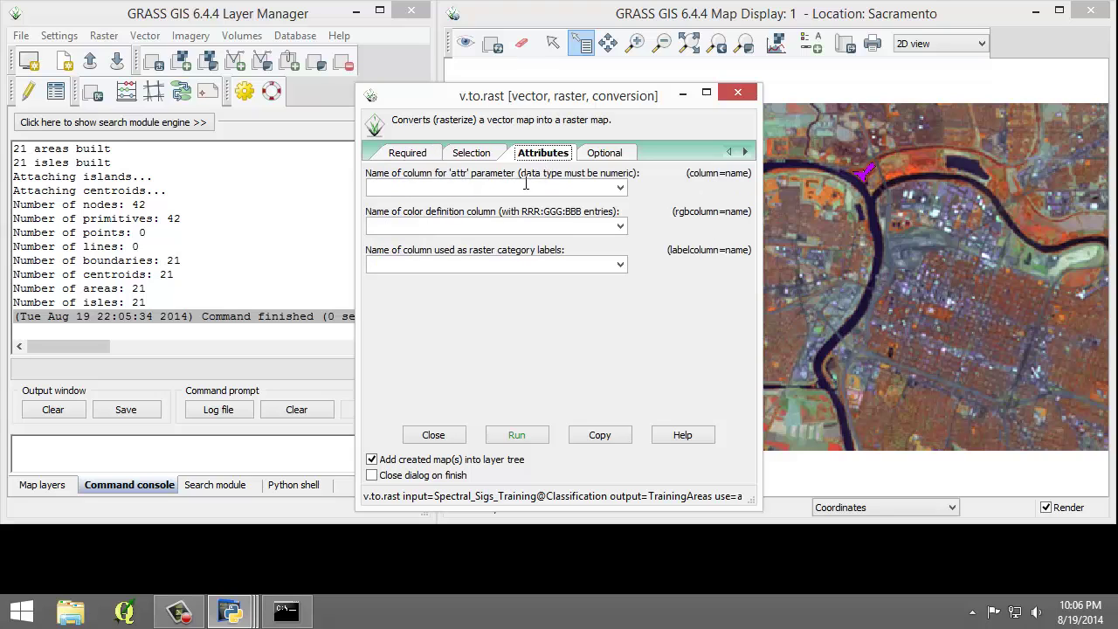
click(620, 189)
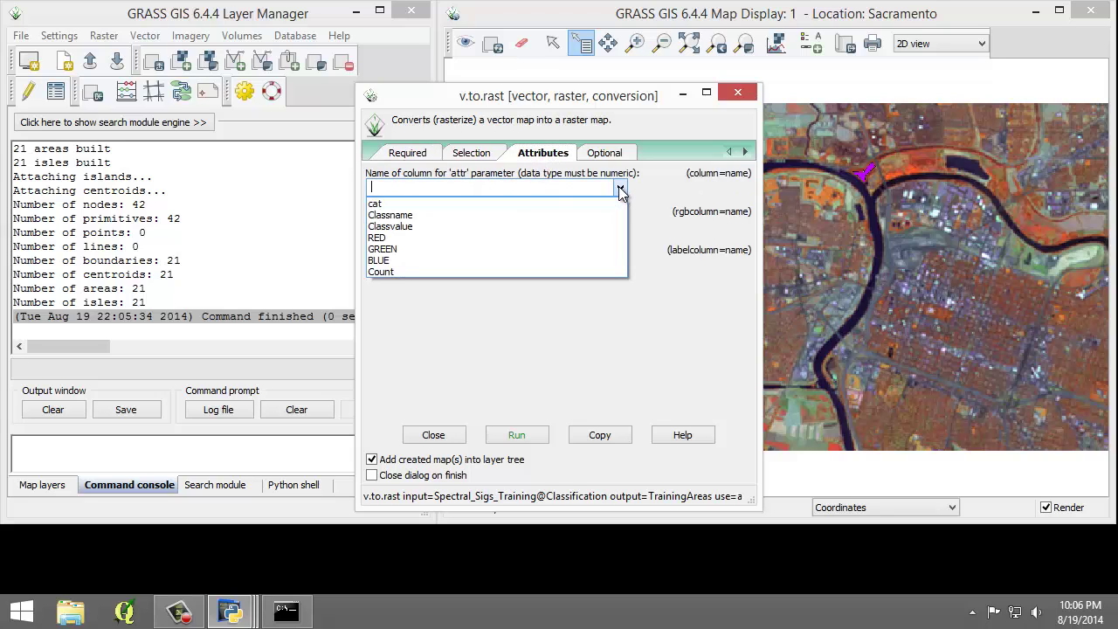
click(515, 226)
click(620, 264)
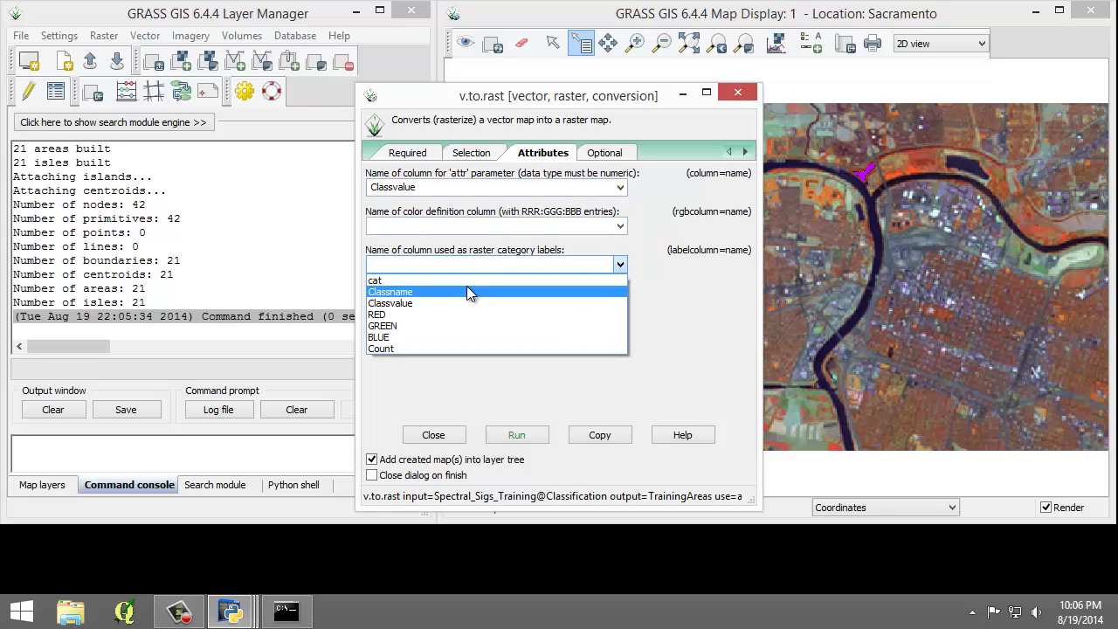
click(468, 289)
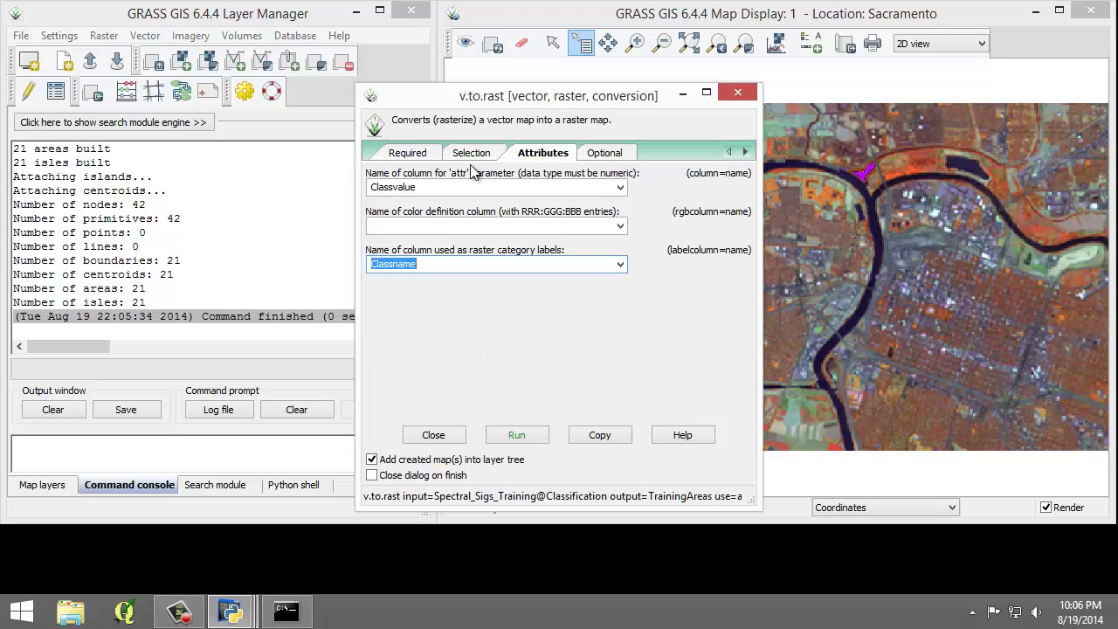
click(608, 157)
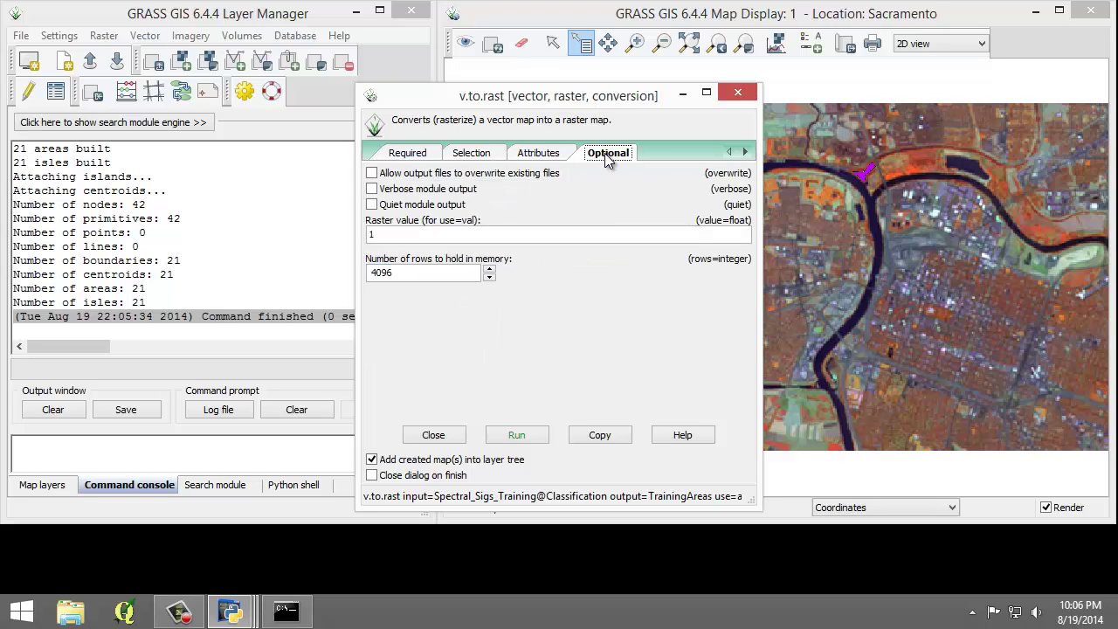
click(410, 179)
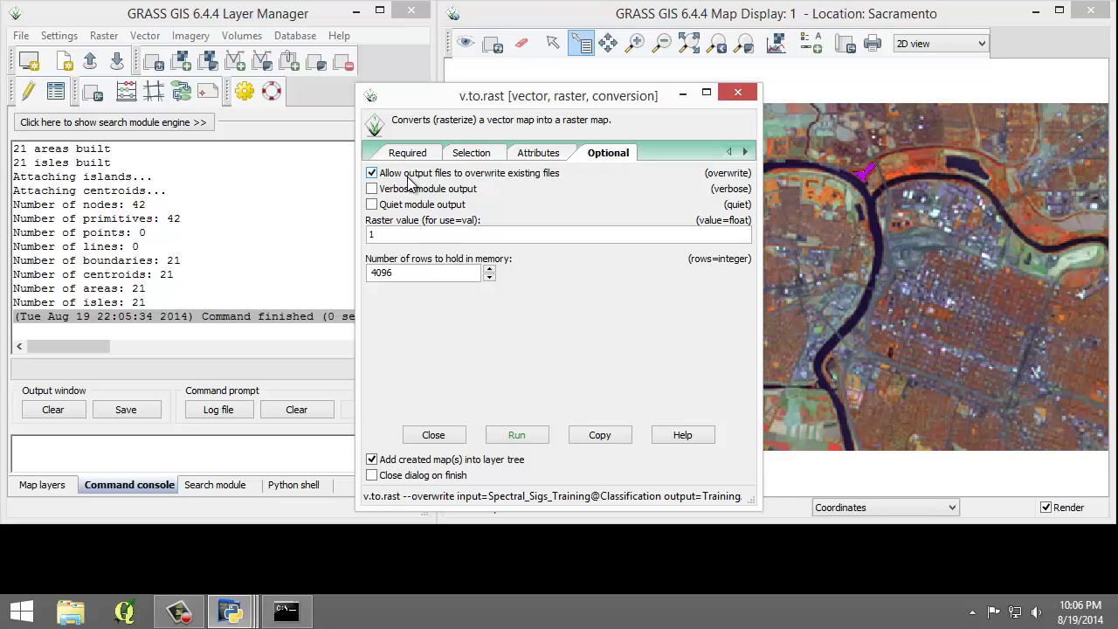
click(518, 437)
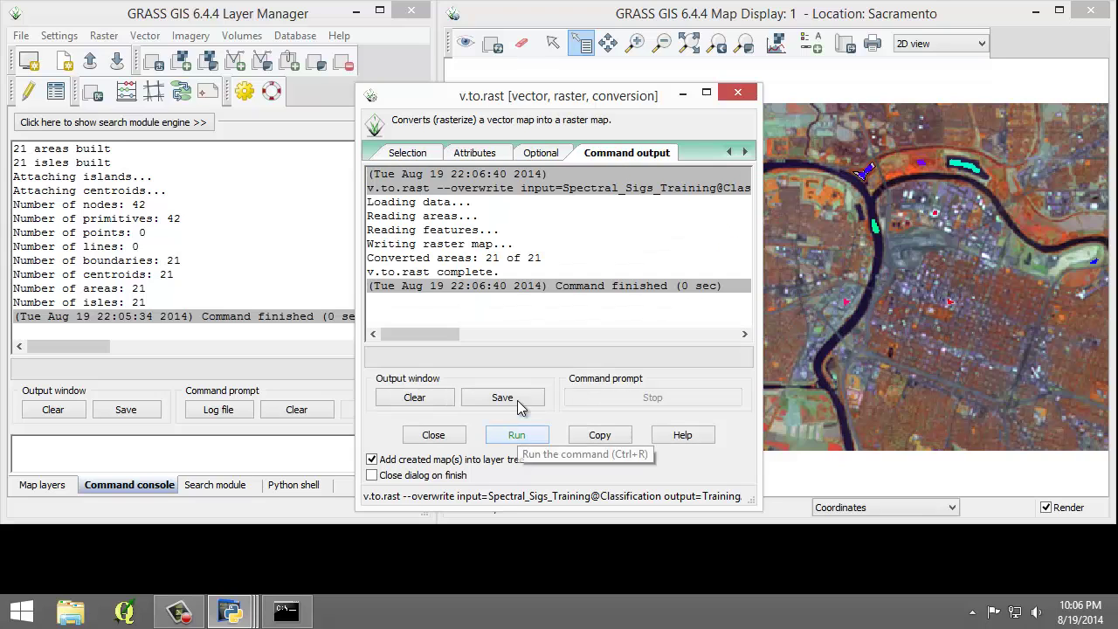
click(510, 298)
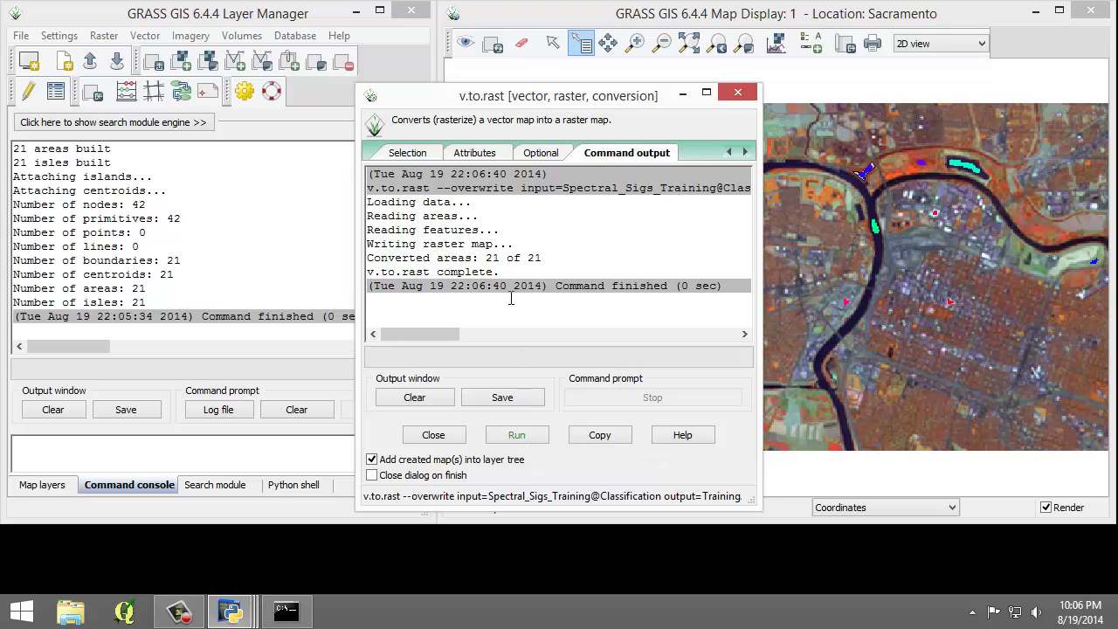
click(444, 434)
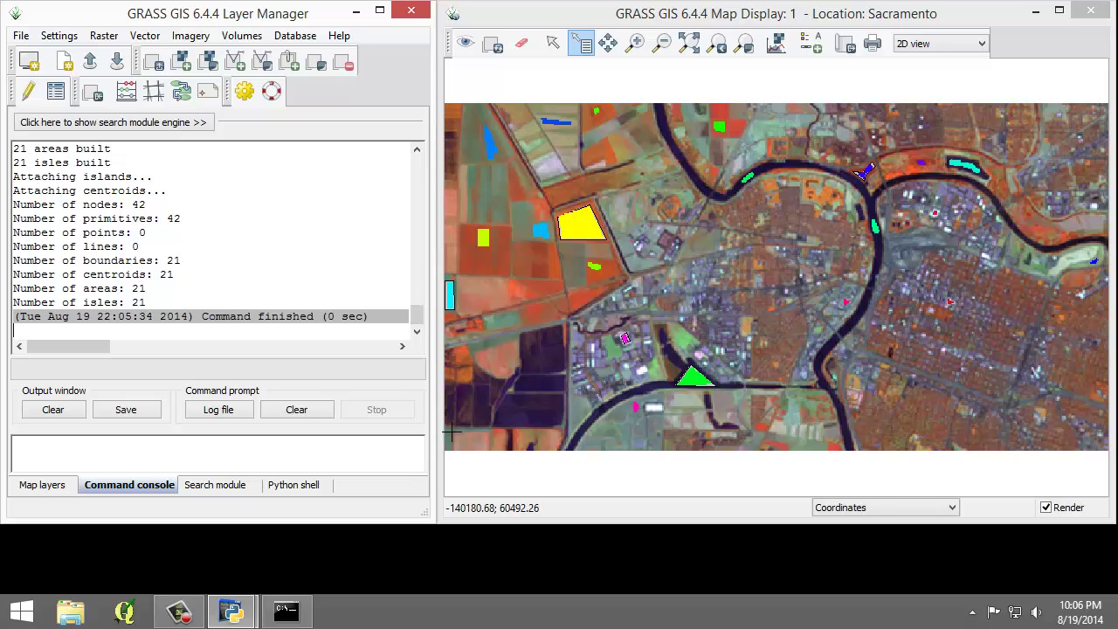
- Switch to the Map layers list showing TrainingAreas and open the Imagery menu
click(35, 488)
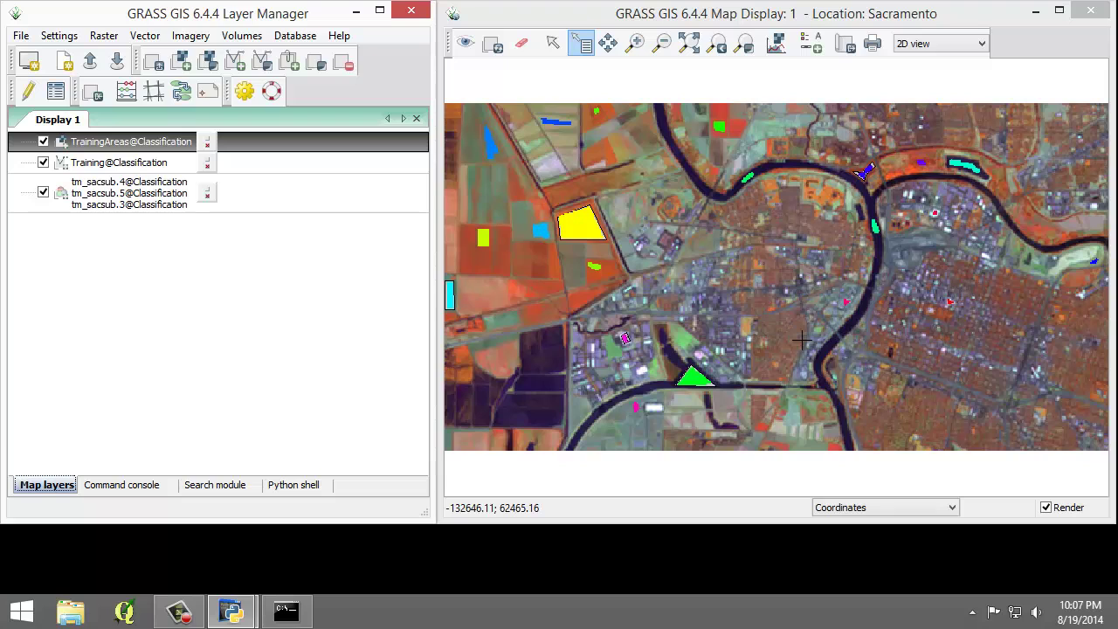
click(185, 37)
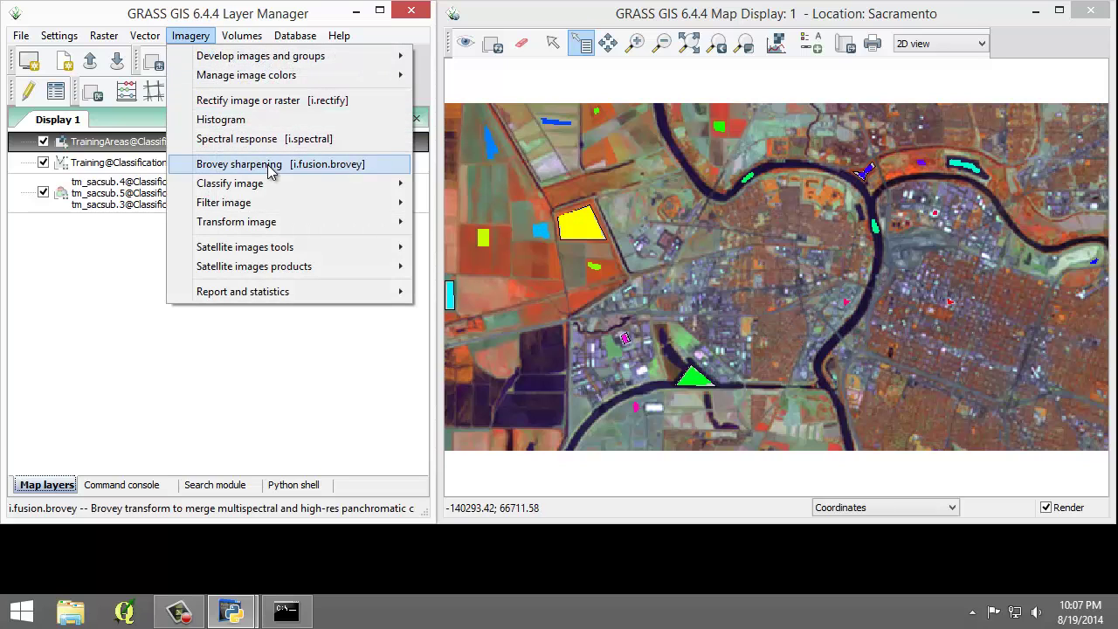
mouse_move(230, 183)
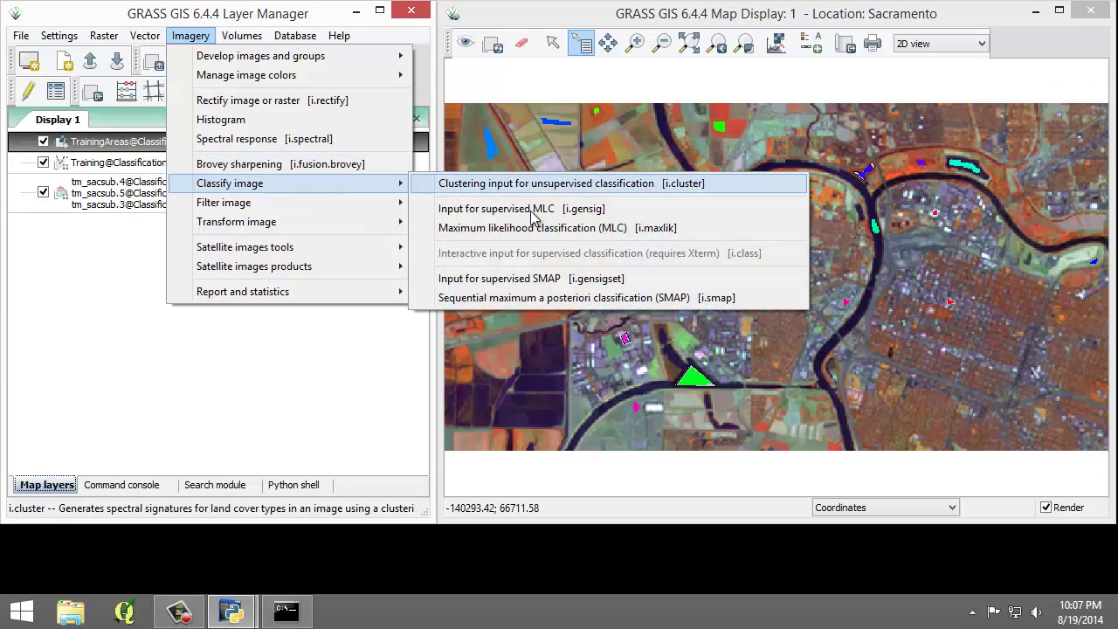
- Rerun i.gensig with ground truth TrainingAreas, group and subgroup tm_sacsub_group, and output TrainingSignatures
click(563, 209)
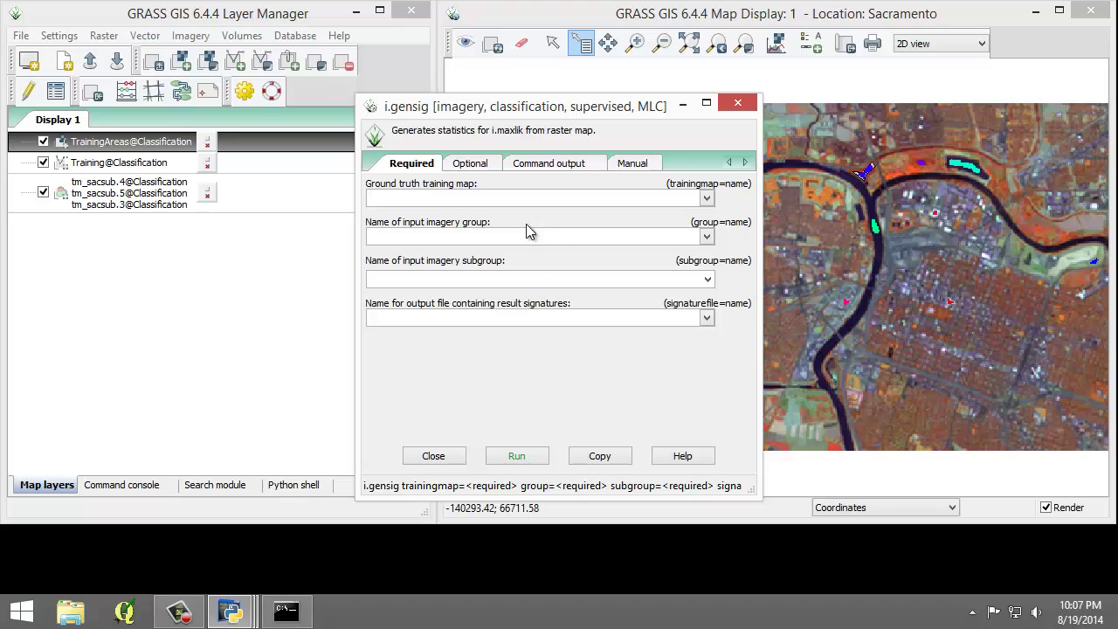
click(407, 168)
click(706, 199)
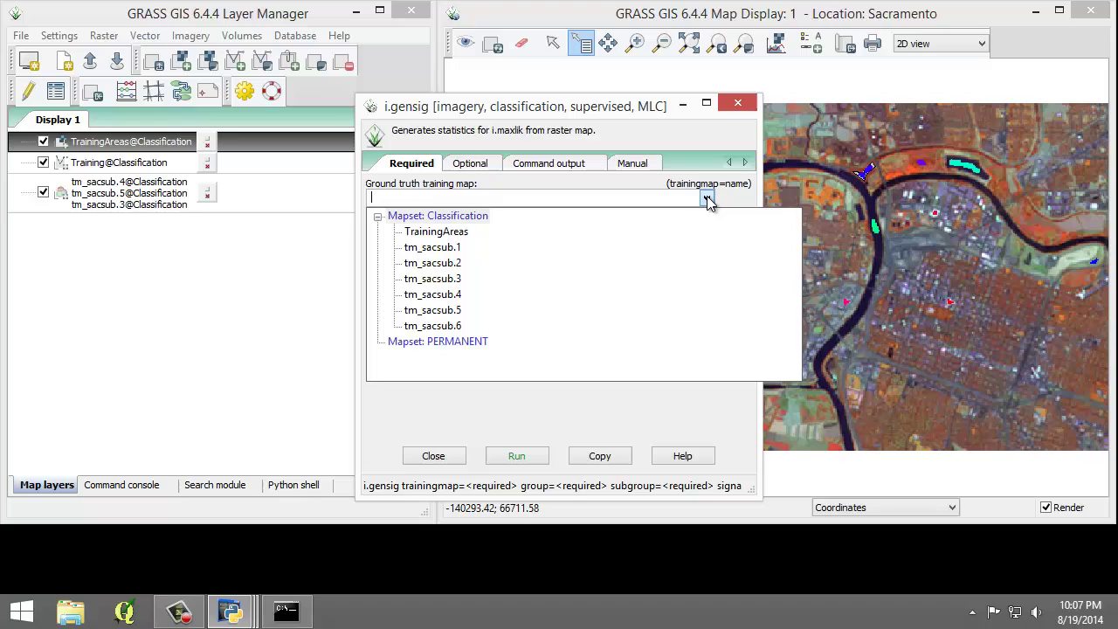
click(458, 232)
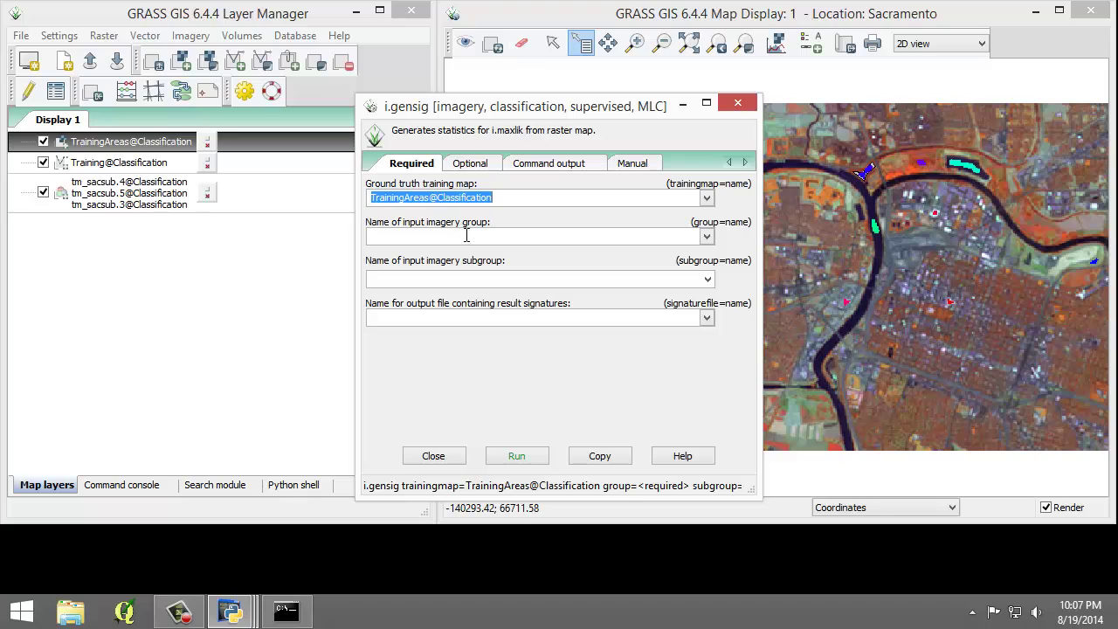
click(708, 236)
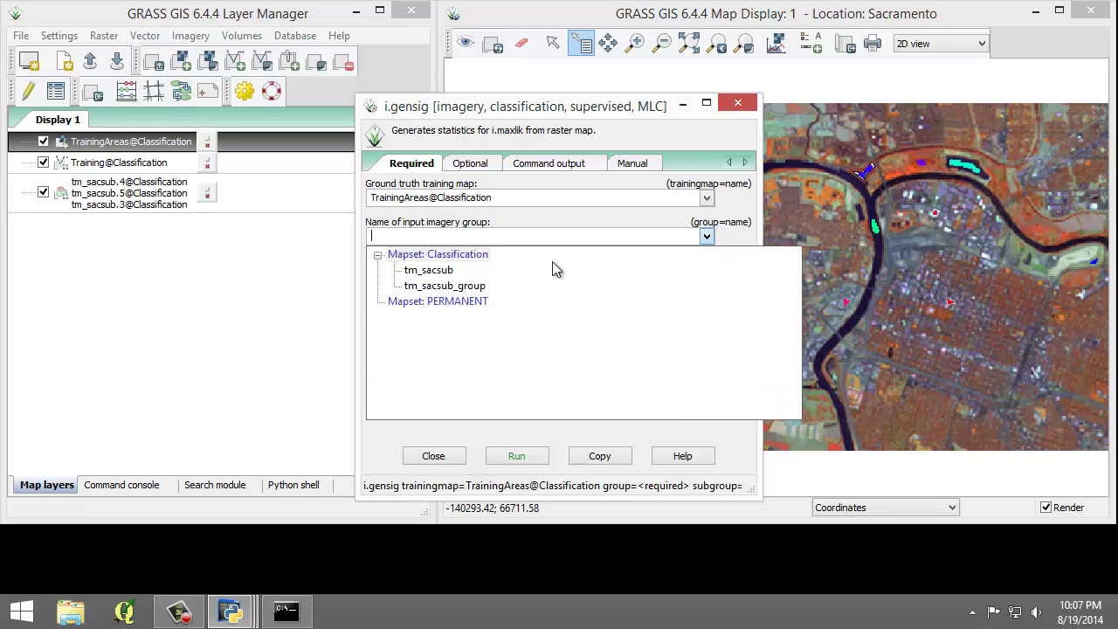
click(457, 294)
click(707, 279)
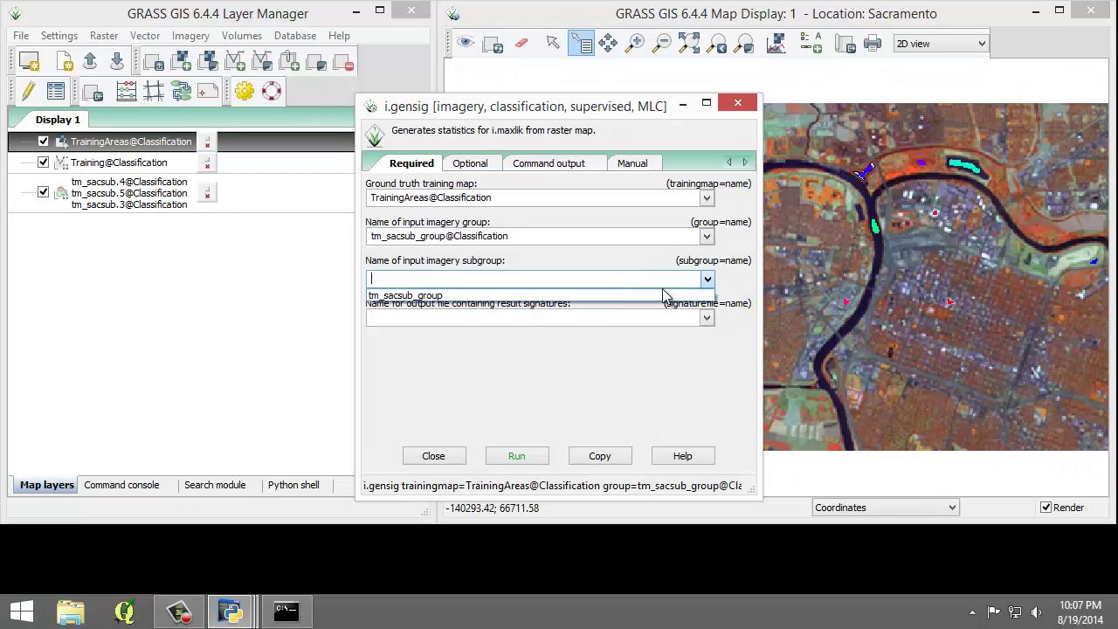
click(434, 297)
click(439, 316)
text(Tr)
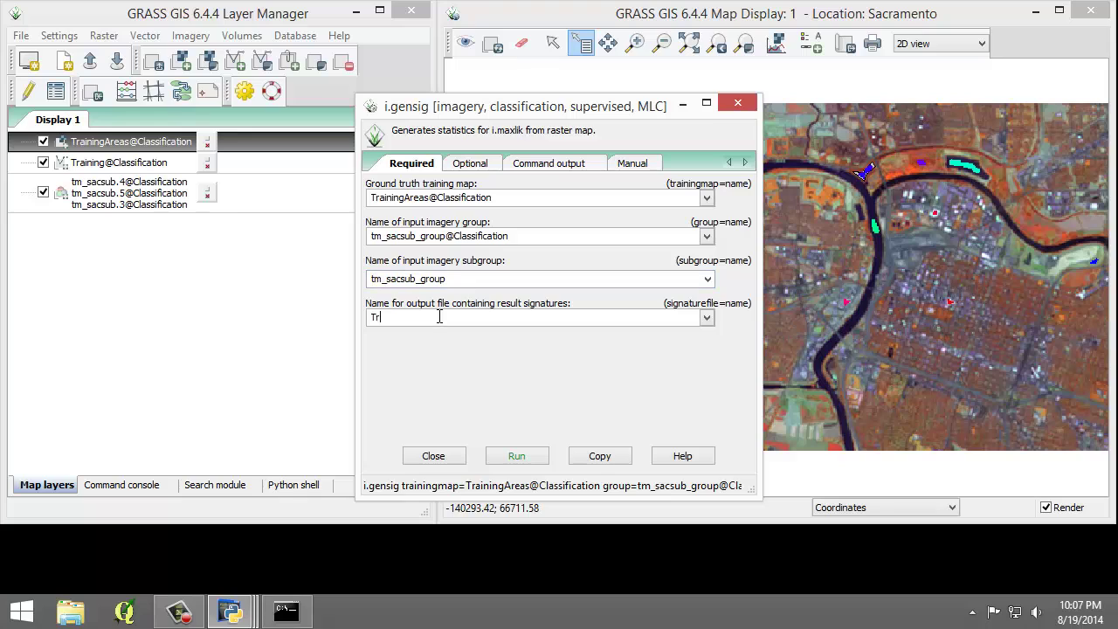
text(ainingSignatu)
text(res)
click(512, 461)
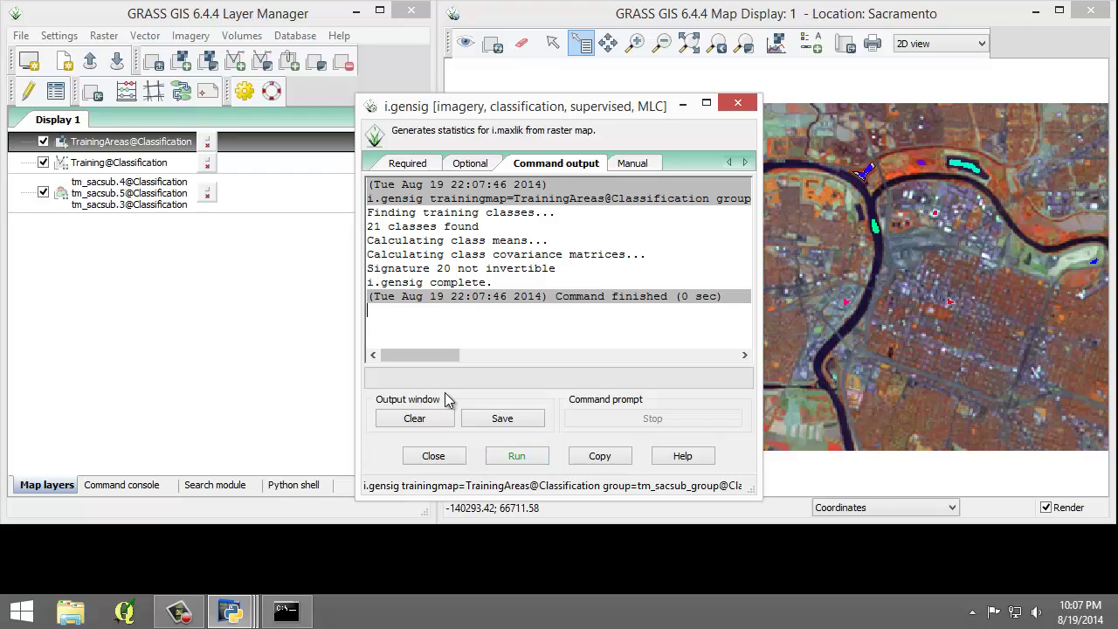
click(434, 456)
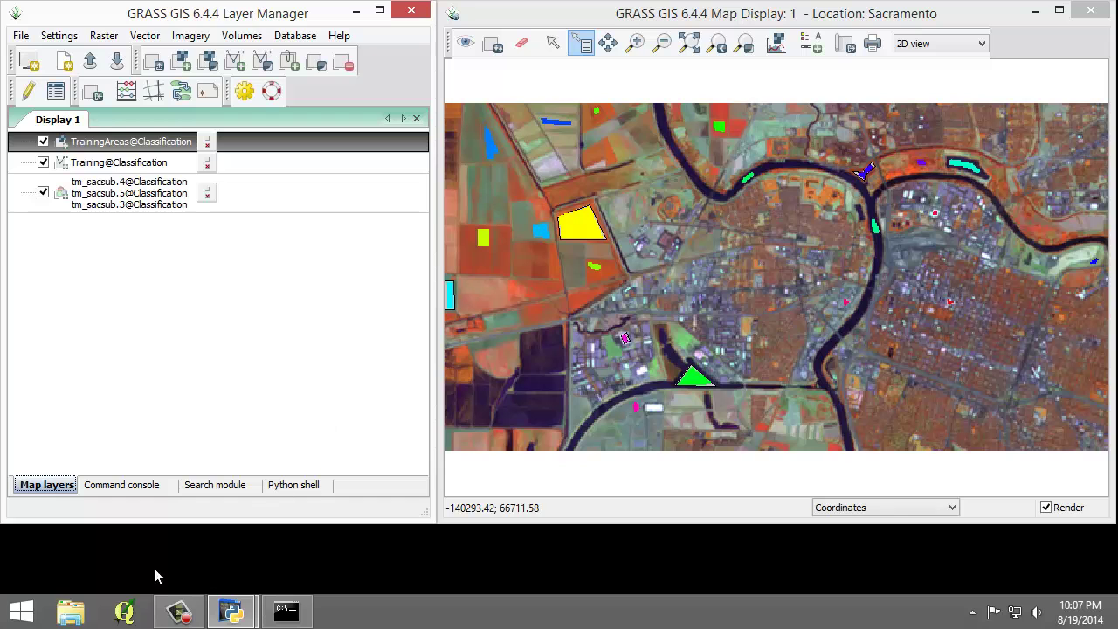
- Browse File Explorer from Local Disk (C:) down to the Sacramento Classification mapset folder
click(70, 612)
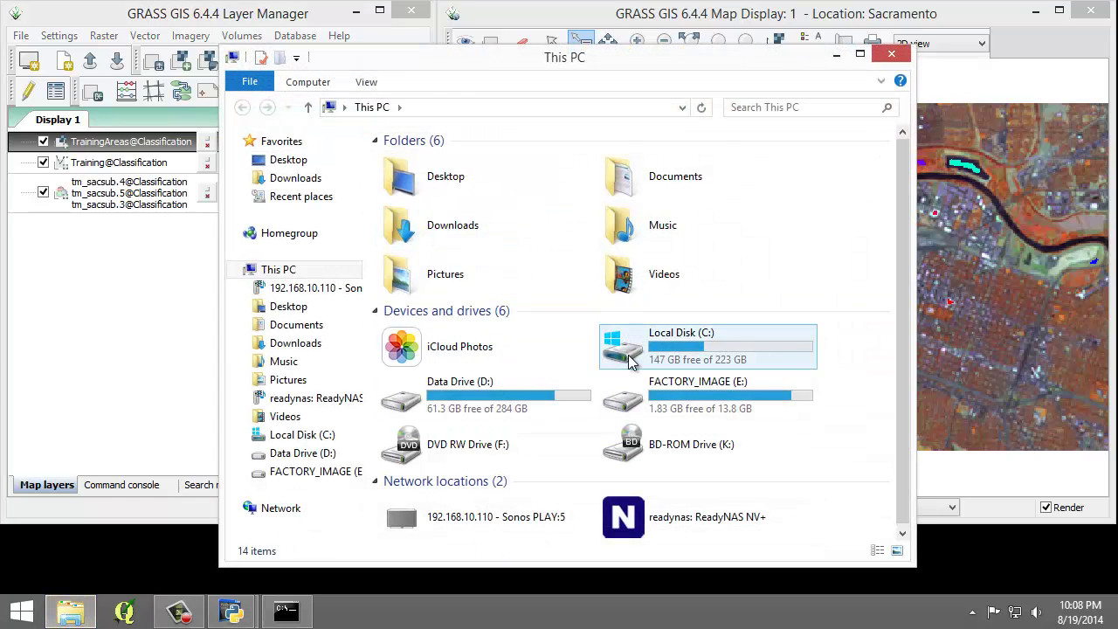
double_click(640, 347)
double_click(458, 196)
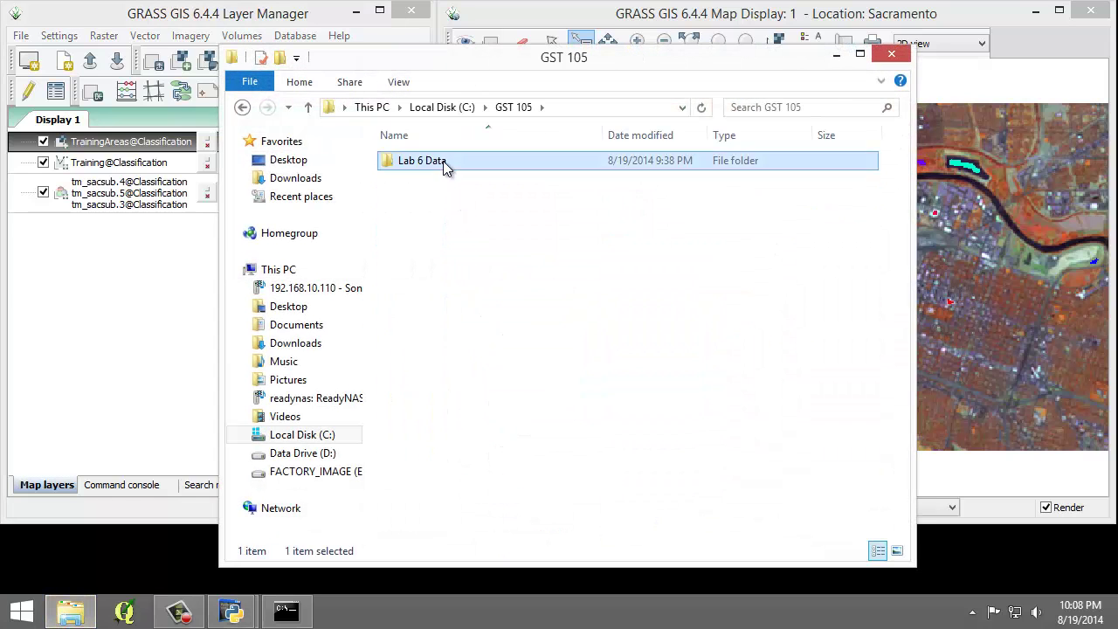
double_click(442, 160)
double_click(450, 163)
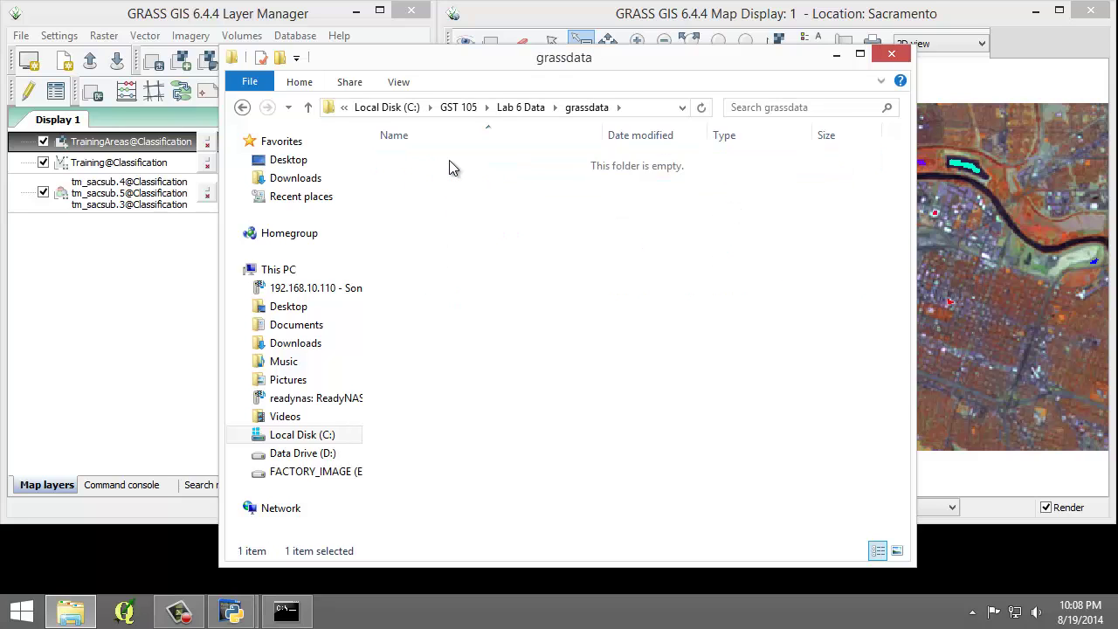
double_click(449, 163)
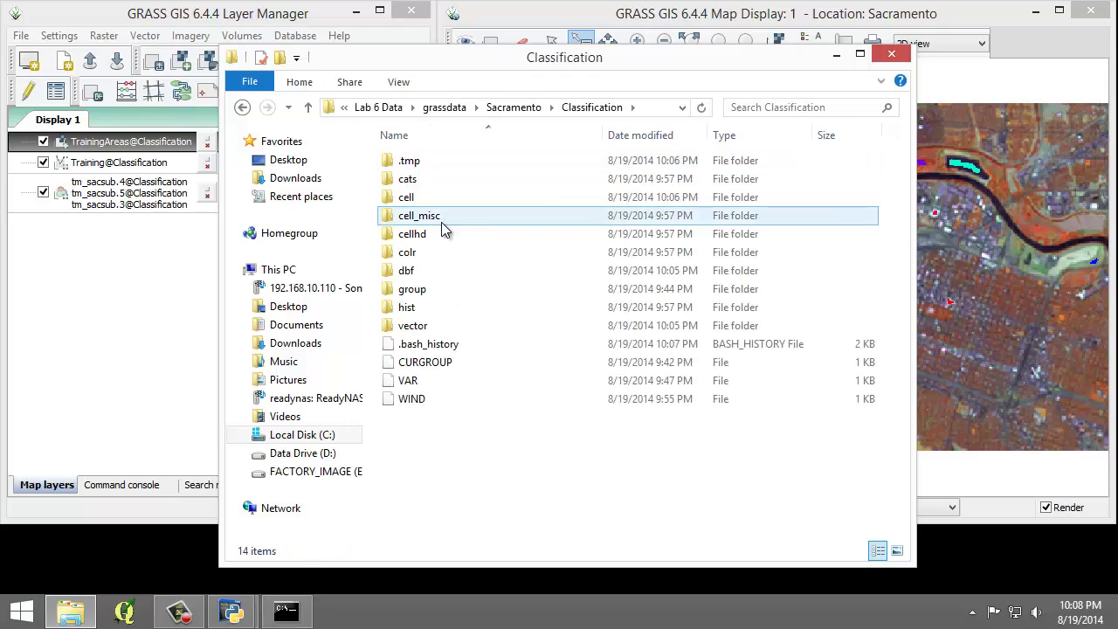
- Go into group\tm_sacsub_group\subgroup\tm_sacsub_group\sig and open TrainingSignatures in Notepad++
double_click(434, 289)
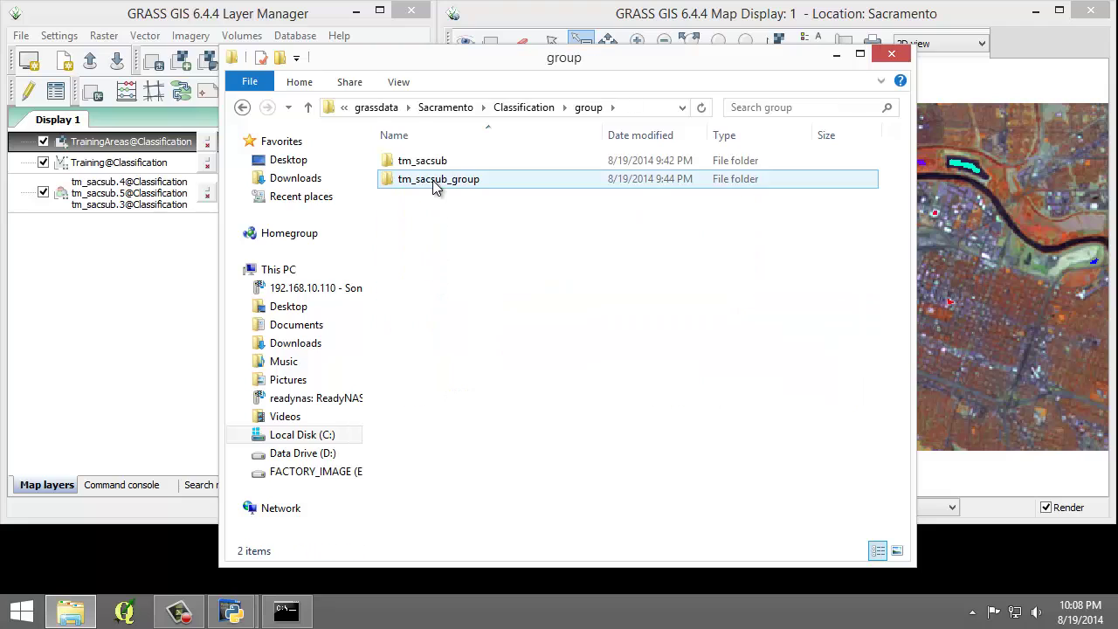
double_click(431, 179)
double_click(428, 169)
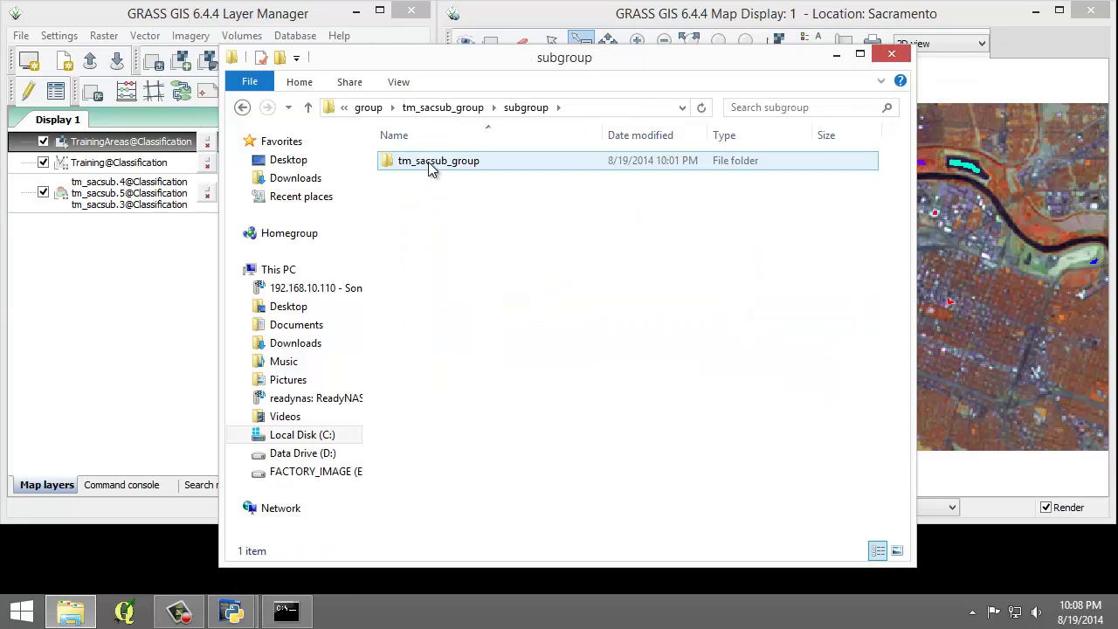
double_click(428, 169)
double_click(428, 168)
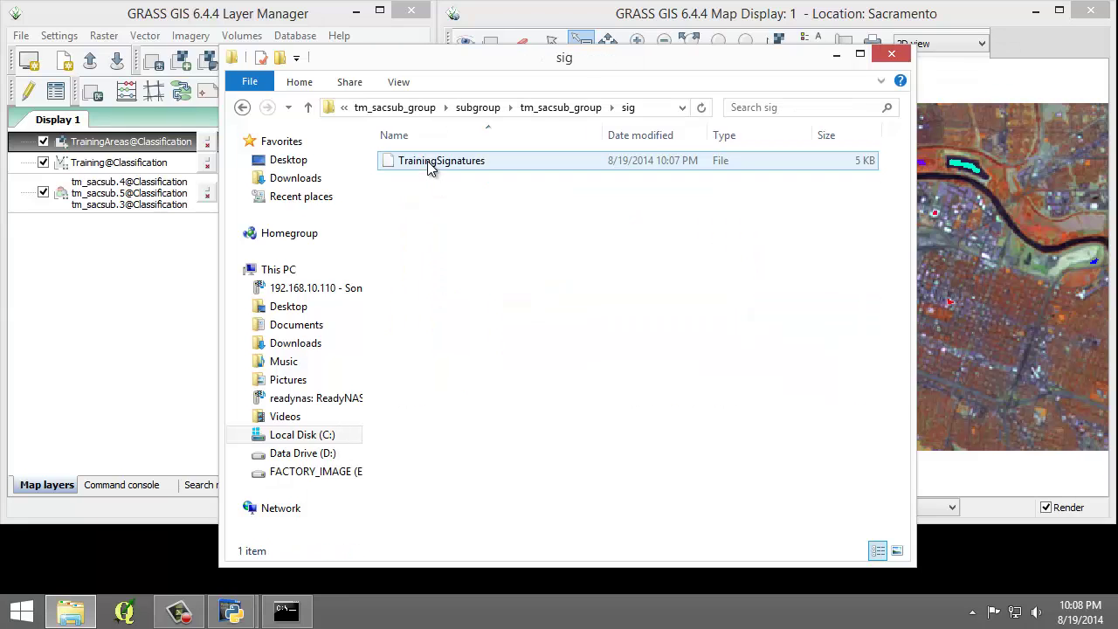
right_click(425, 162)
click(489, 211)
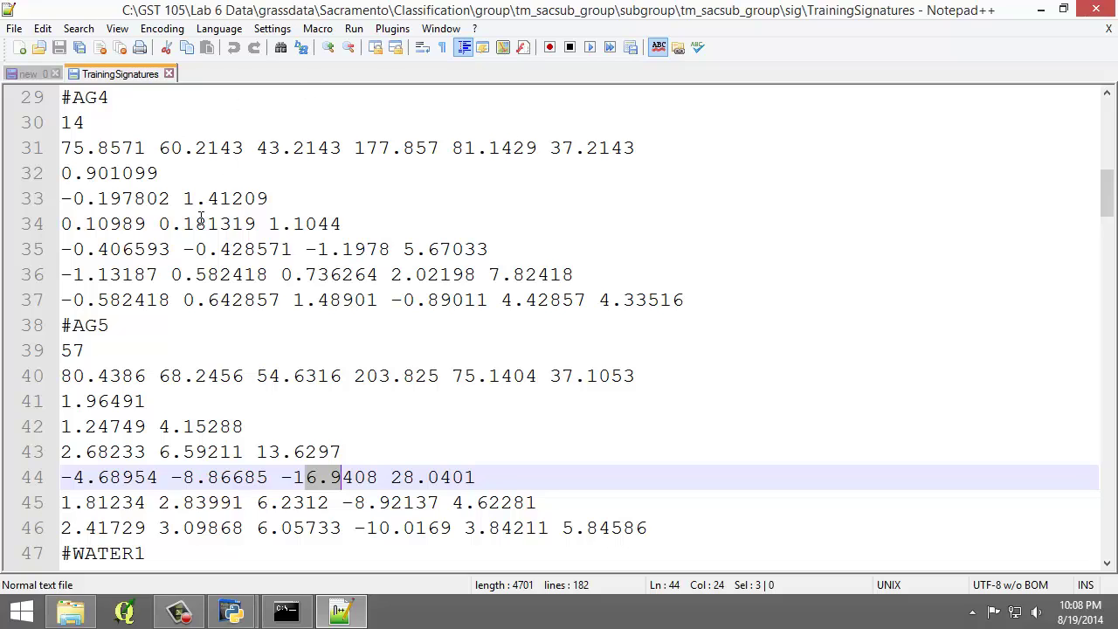
- Highlight the #AG class names through AG5, then the WATER1 and WATER2 names in TrainingSignatures
drag(110, 97, 61, 97)
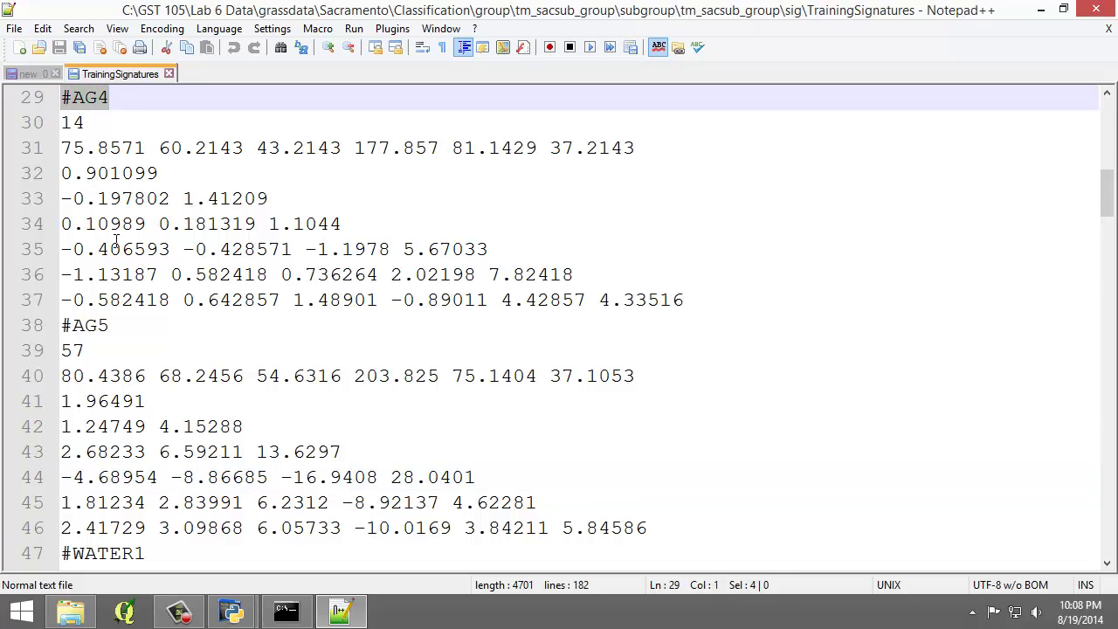
scroll(118, 264, up, 9)
scroll(119, 263, up, 1)
drag(118, 123, 62, 123)
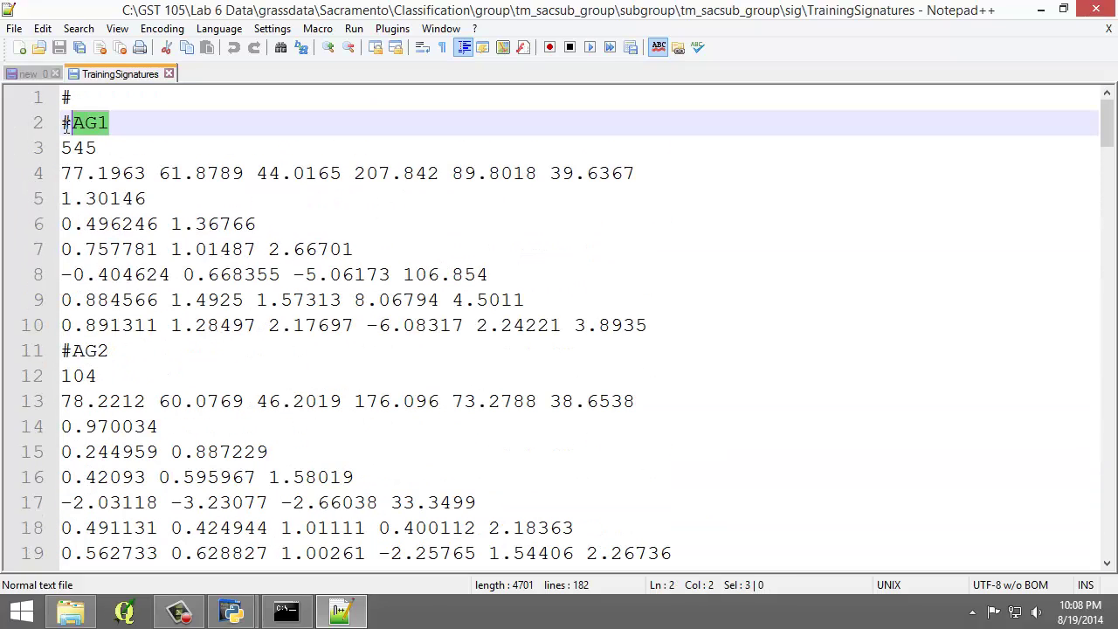
drag(117, 351, 63, 350)
scroll(145, 343, down, 5)
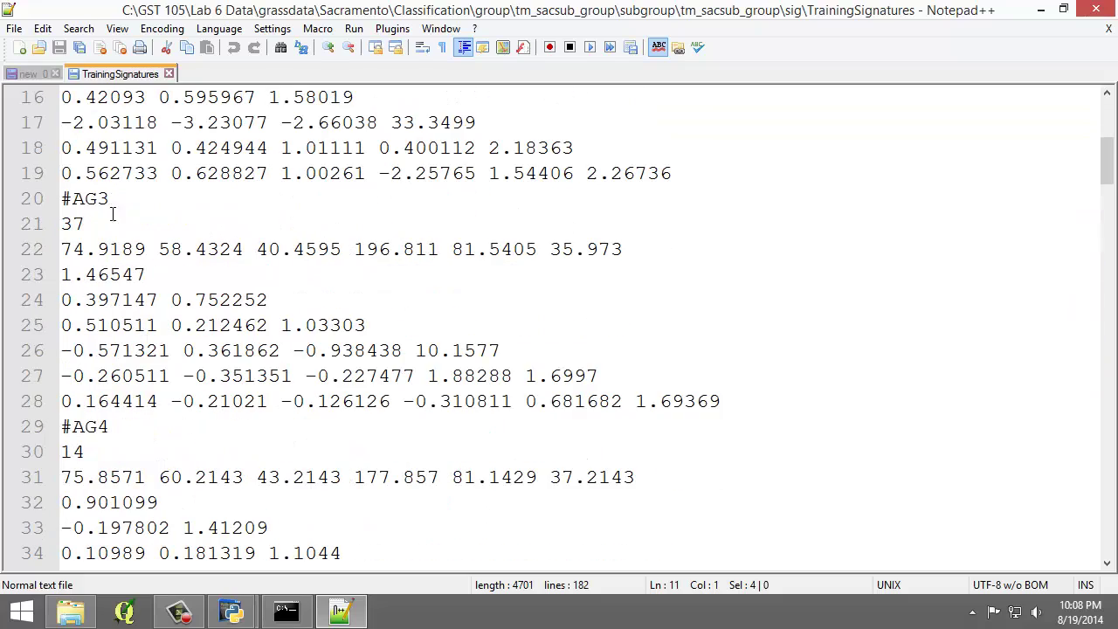
drag(112, 207, 62, 199)
scroll(120, 254, down, 3)
drag(110, 427, 61, 426)
scroll(168, 420, down, 5)
scroll(168, 420, down, 1)
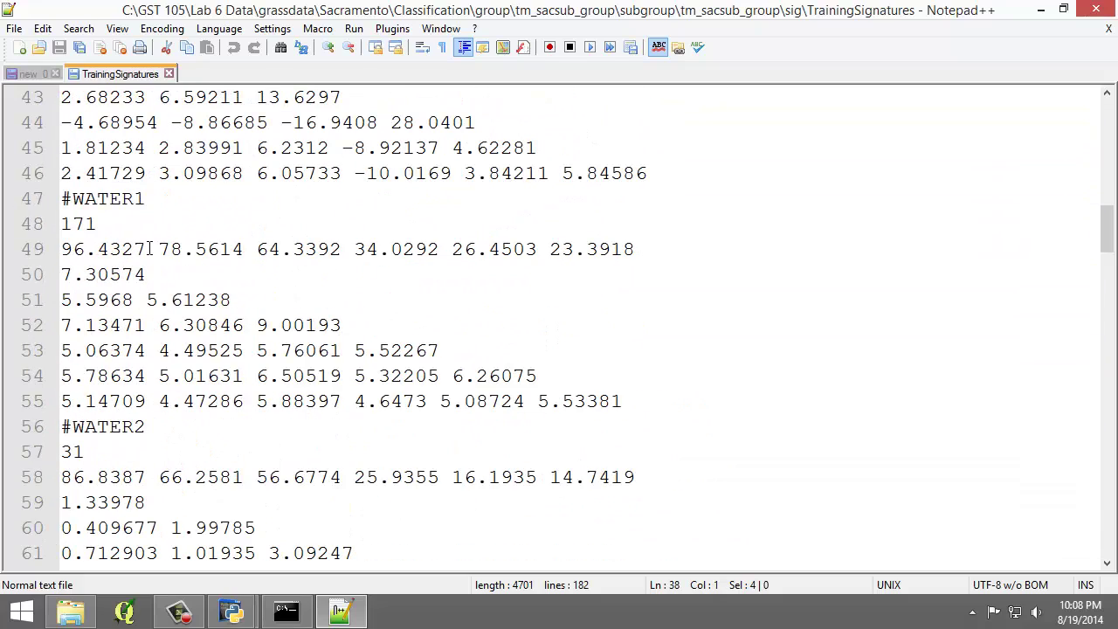
drag(145, 199, 61, 198)
drag(145, 426, 62, 427)
- Scroll through the remaining WATER, GRASS and URBAN signatures down to URBAN5 at the file's end
scroll(244, 438, down, 3)
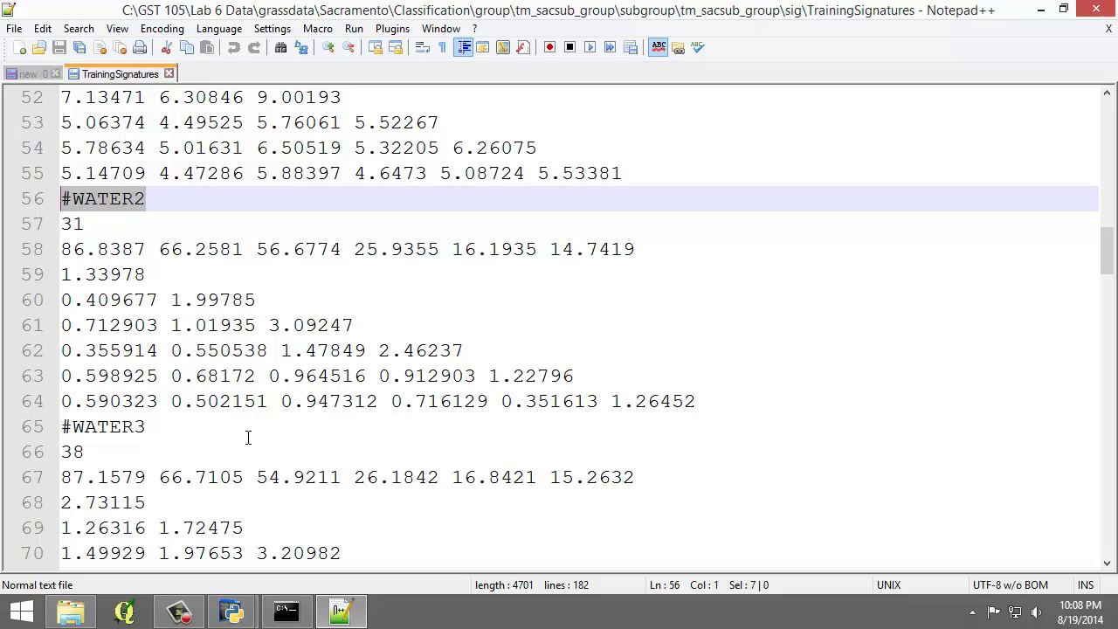
scroll(253, 437, down, 3)
scroll(299, 439, down, 2)
scroll(298, 441, down, 3)
scroll(298, 441, down, 1)
scroll(298, 441, down, 2)
scroll(298, 441, down, 4)
scroll(298, 441, down, 2)
scroll(297, 443, down, 2)
scroll(298, 442, down, 4)
scroll(298, 443, down, 1)
scroll(298, 443, down, 3)
scroll(298, 442, down, 3)
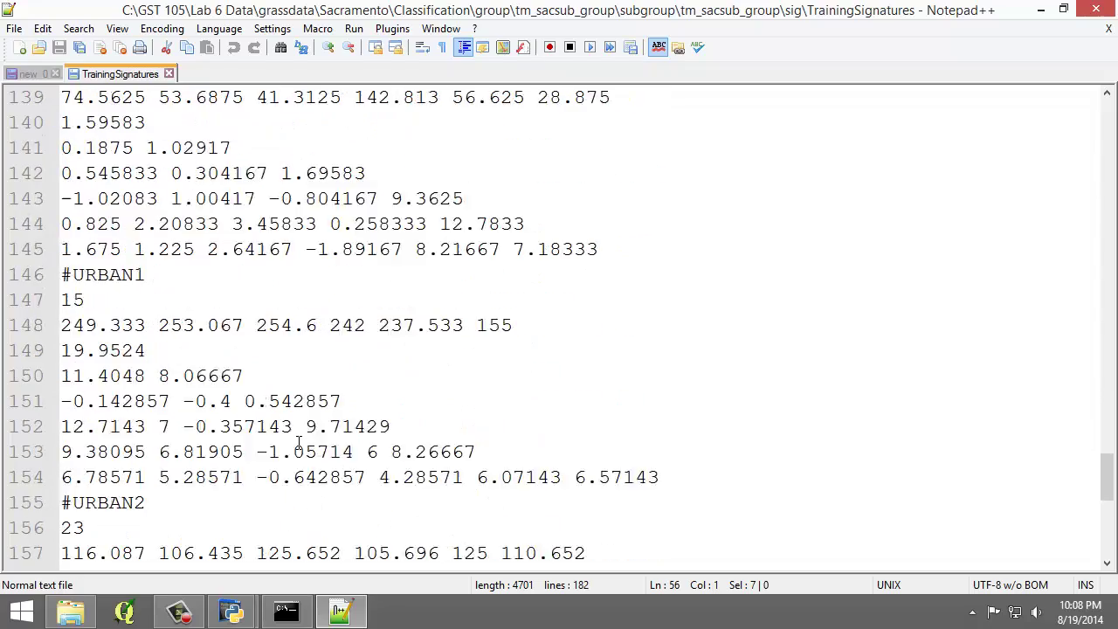
scroll(298, 443, down, 1)
scroll(298, 443, down, 2)
scroll(297, 443, down, 3)
scroll(298, 443, down, 2)
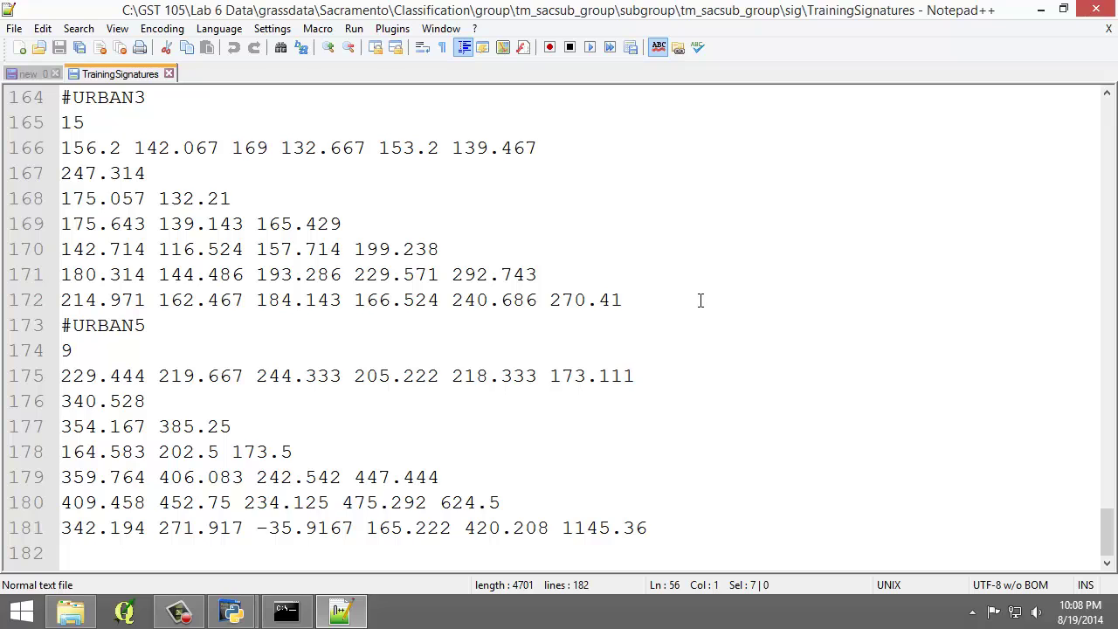
- Close Notepad++ and Explorer, then launch Maximum likelihood classification (i.maxlik) from Imagery
click(1096, 9)
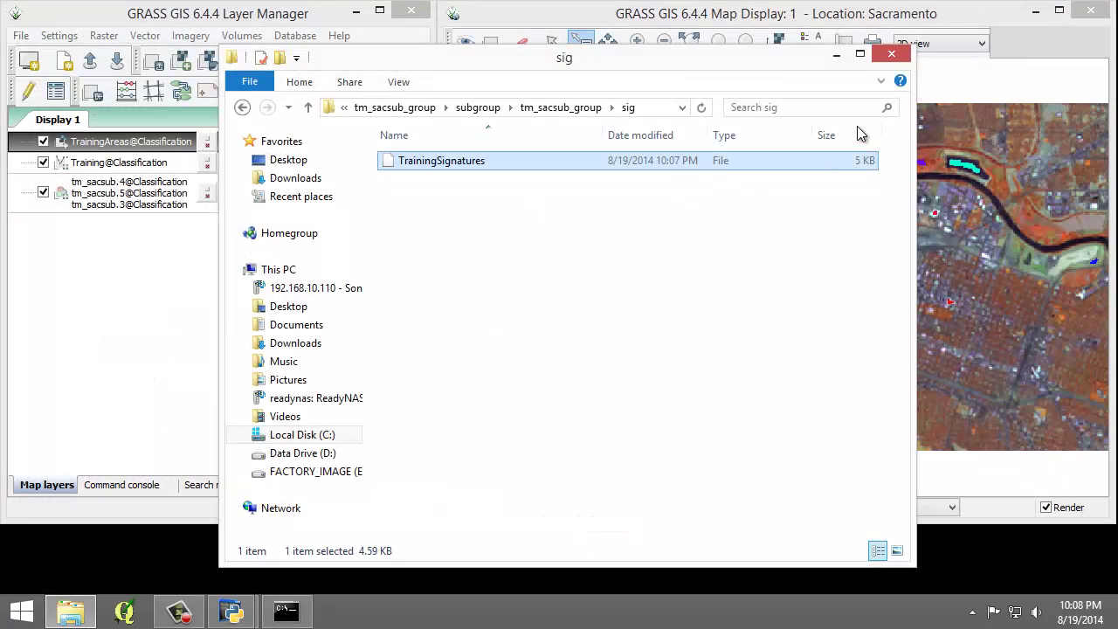
click(893, 56)
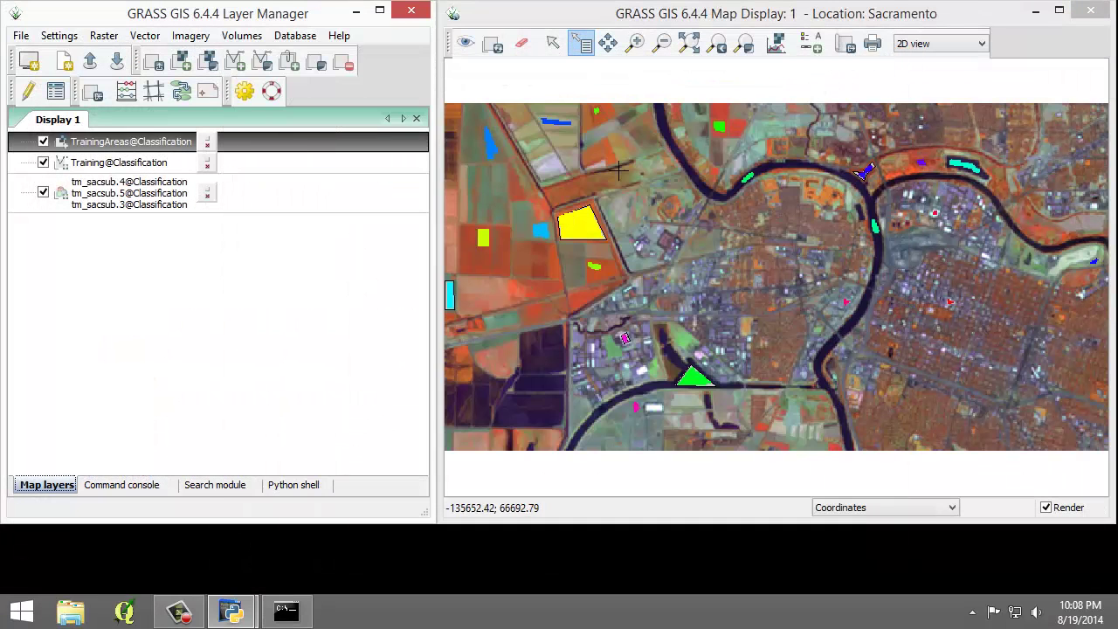
click(200, 36)
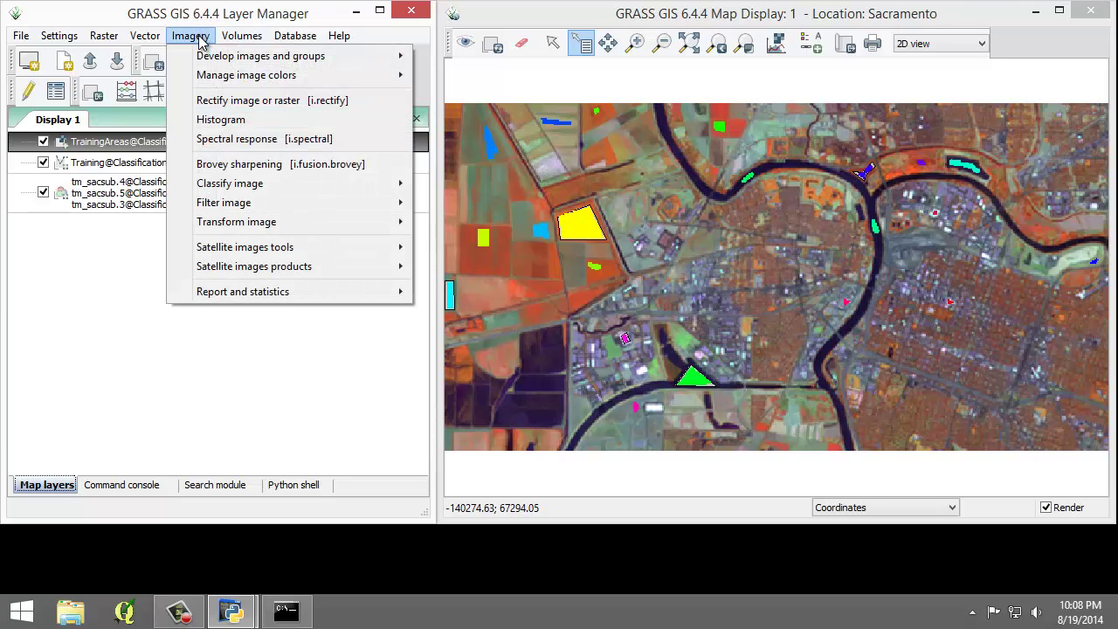
mouse_move(230, 184)
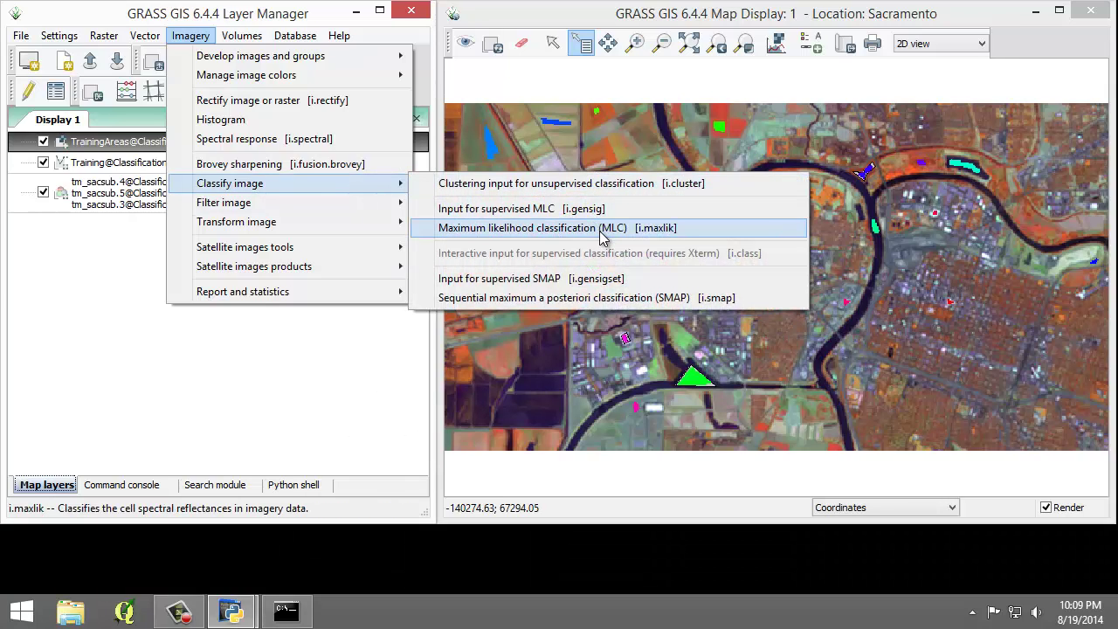
click(603, 236)
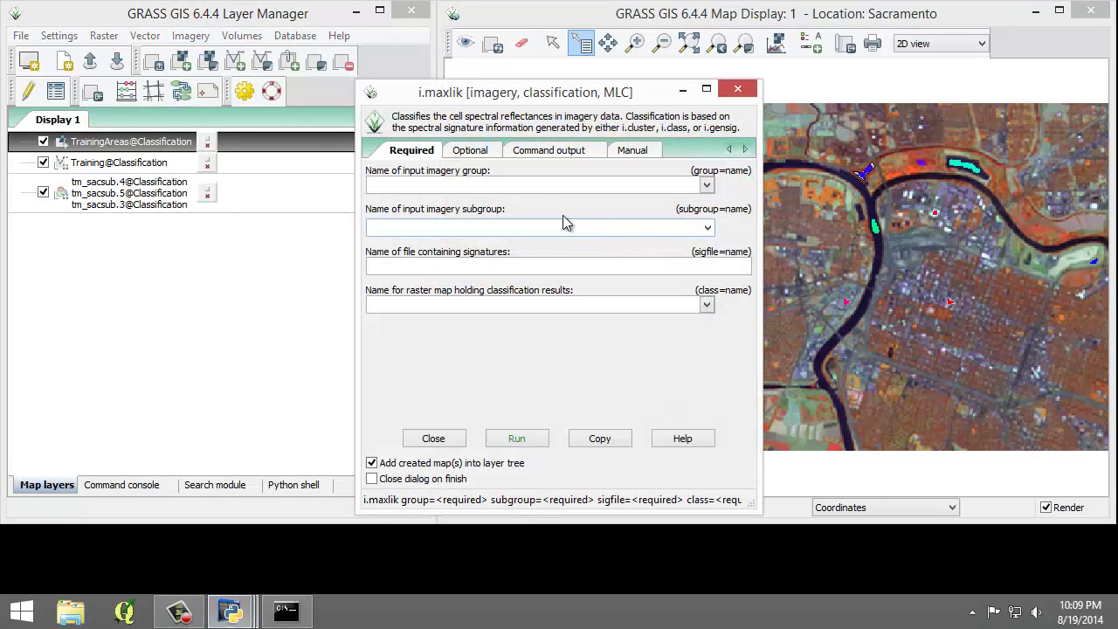
- Check the i.maxlik manual, then set group and subgroup to tm_sacsub_group
click(639, 152)
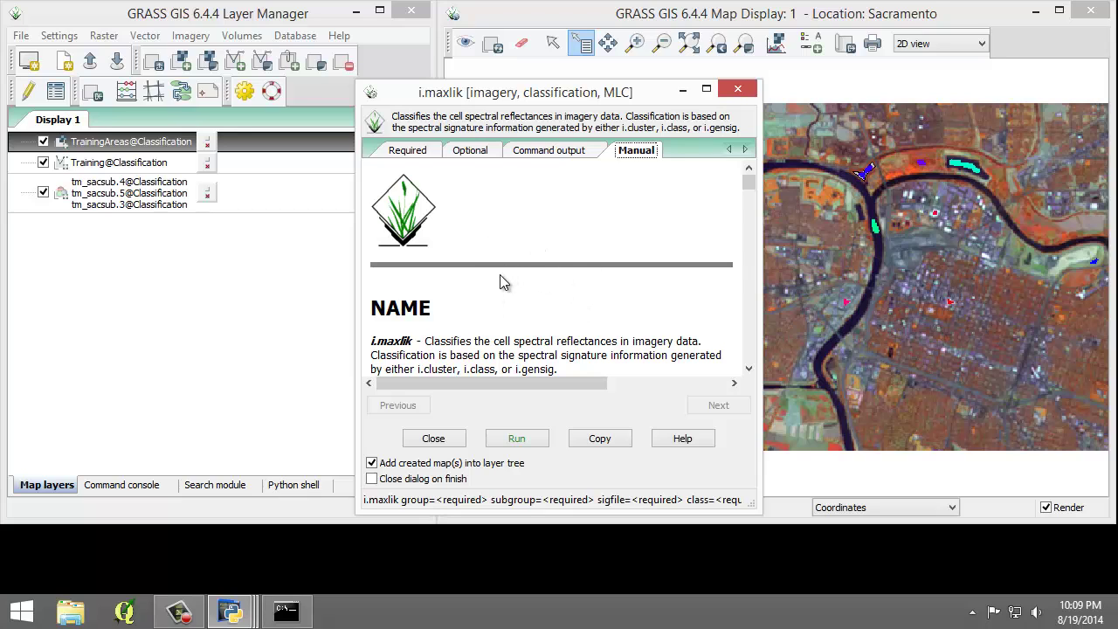
click(416, 155)
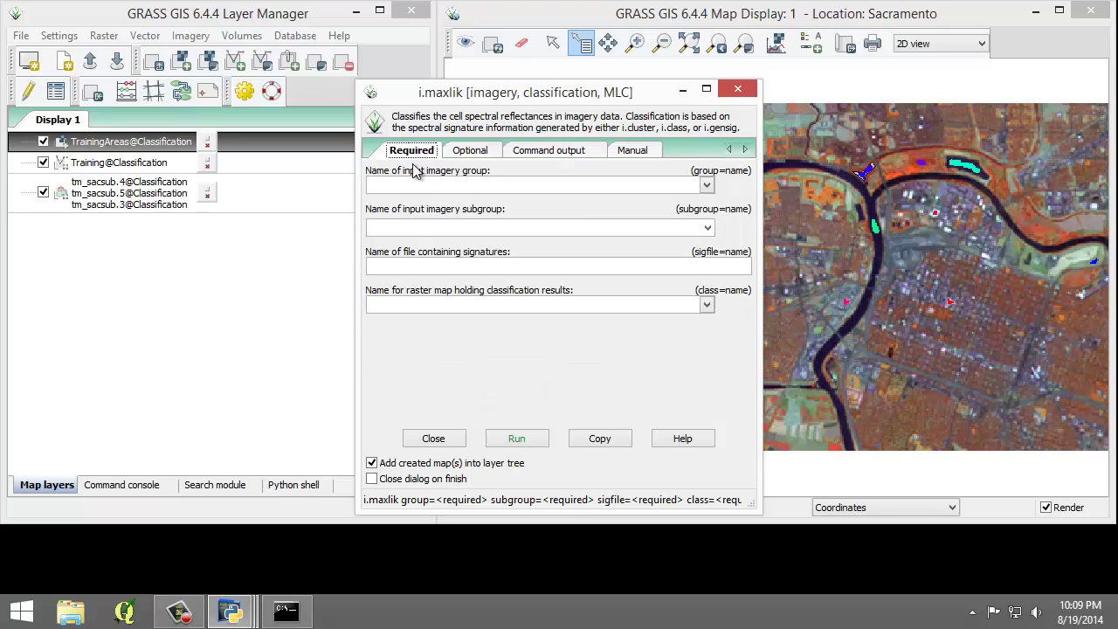
click(706, 185)
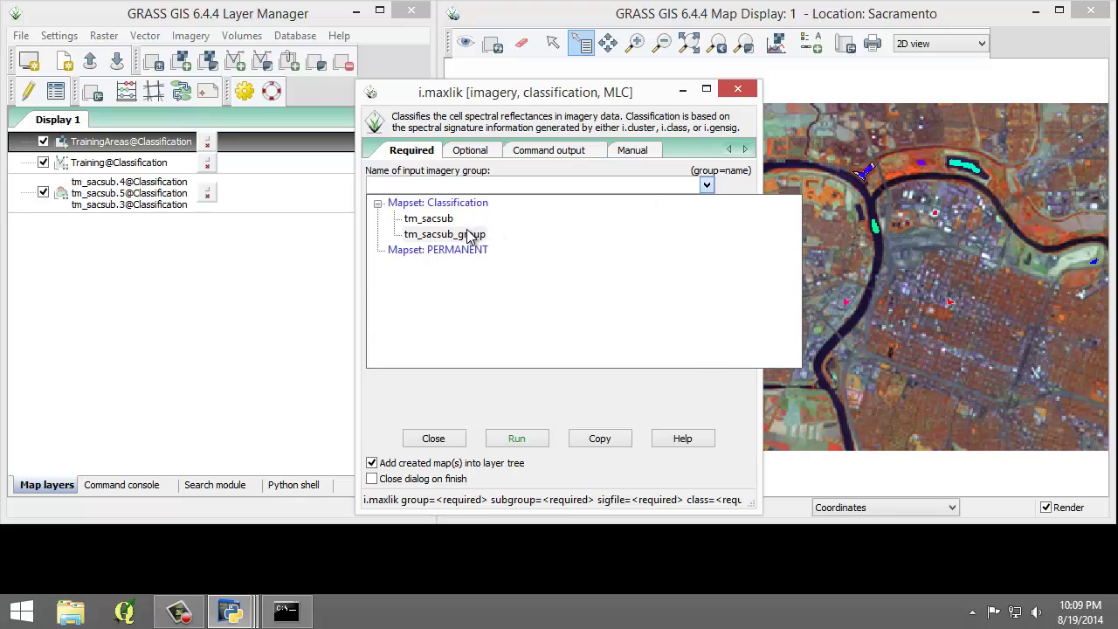
click(469, 230)
click(707, 228)
click(547, 243)
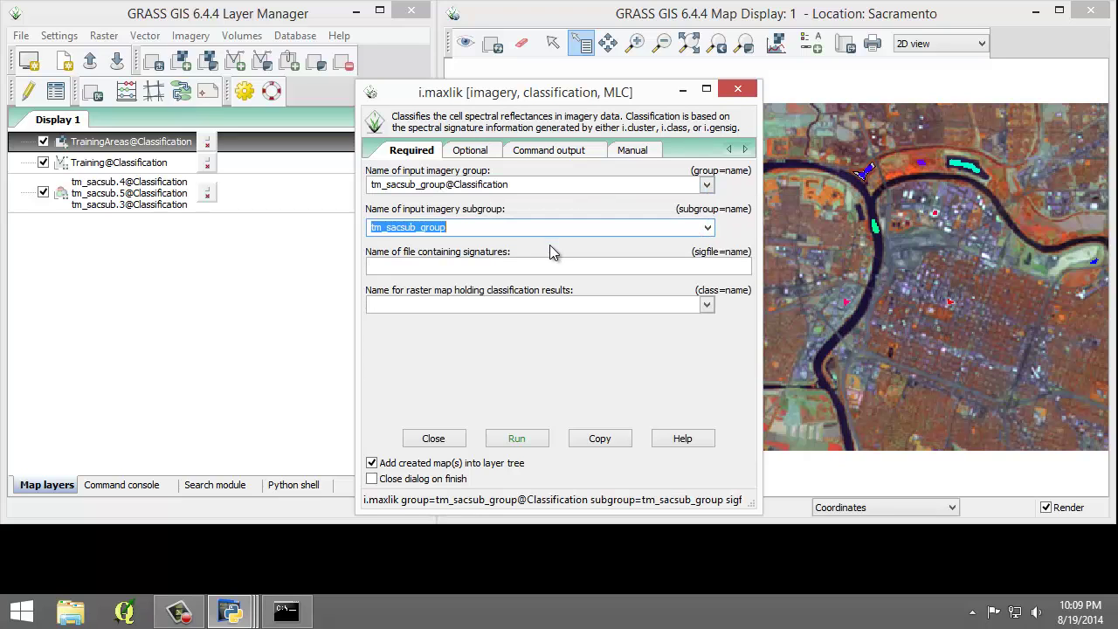
- Use signature file TrainingSignatures and output raster tm_sacsub_sup_class, then run the classification
click(727, 268)
text(Trai)
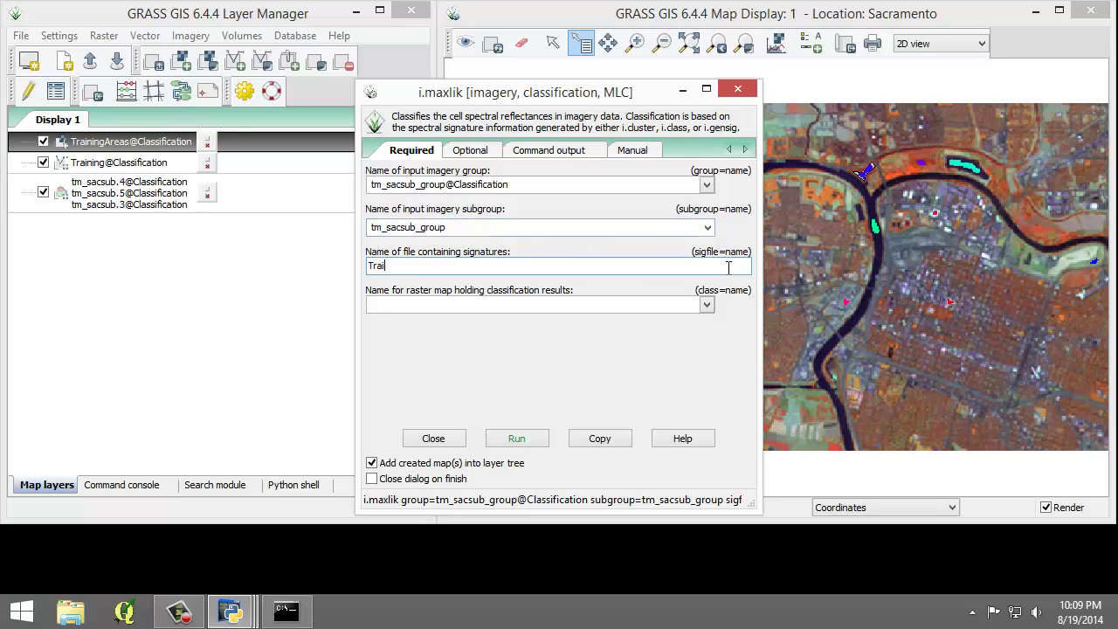
text(ningSignatures)
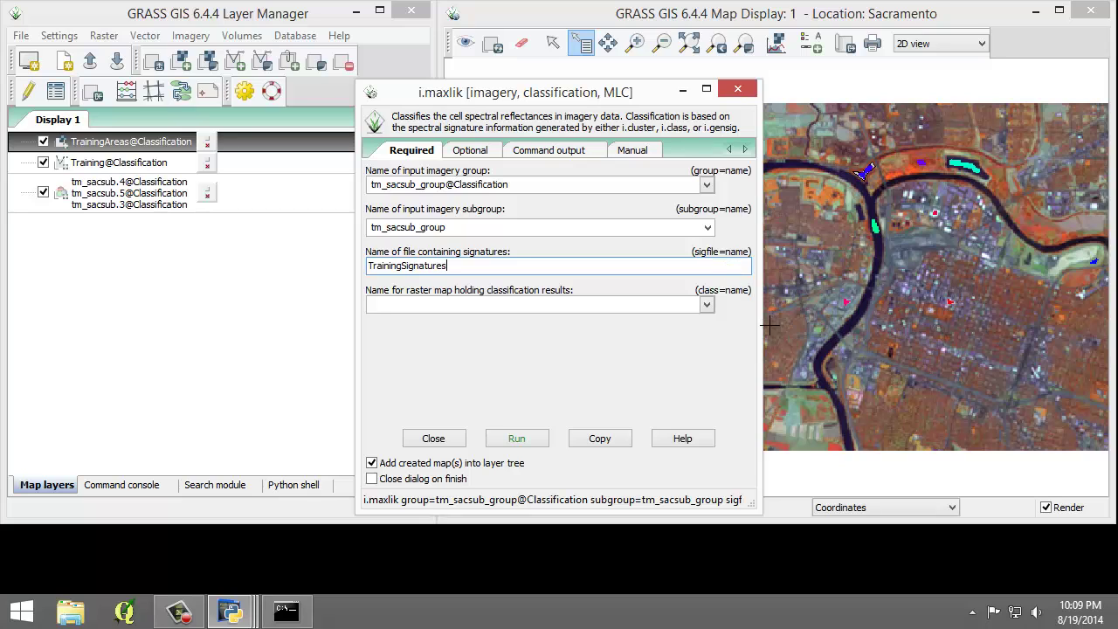
click(675, 304)
text(tm_sacsub_sup_class)
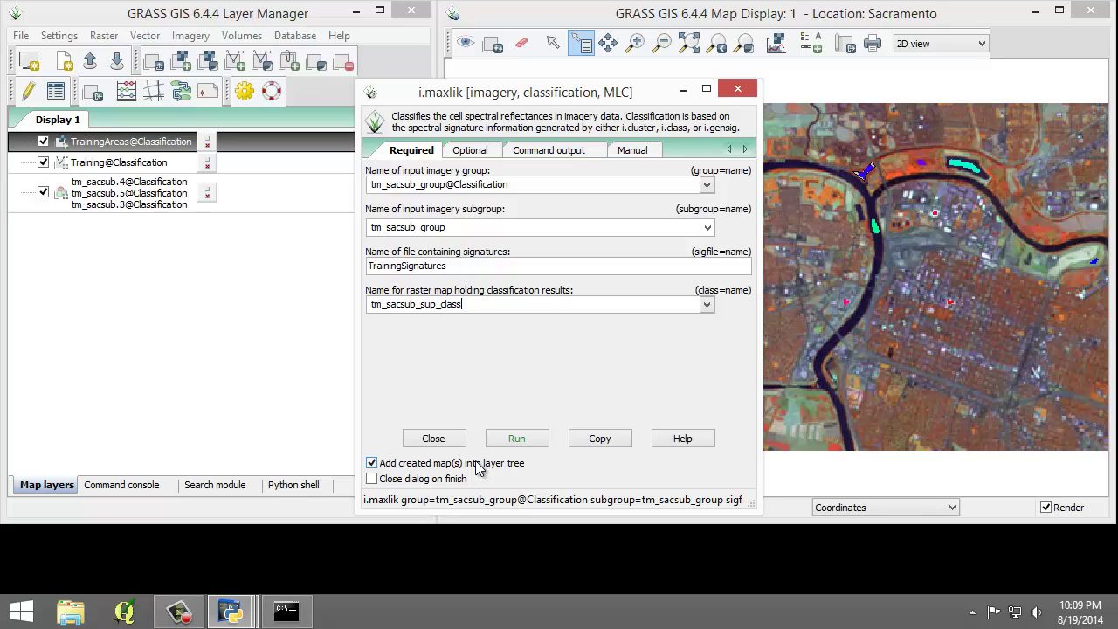
click(505, 442)
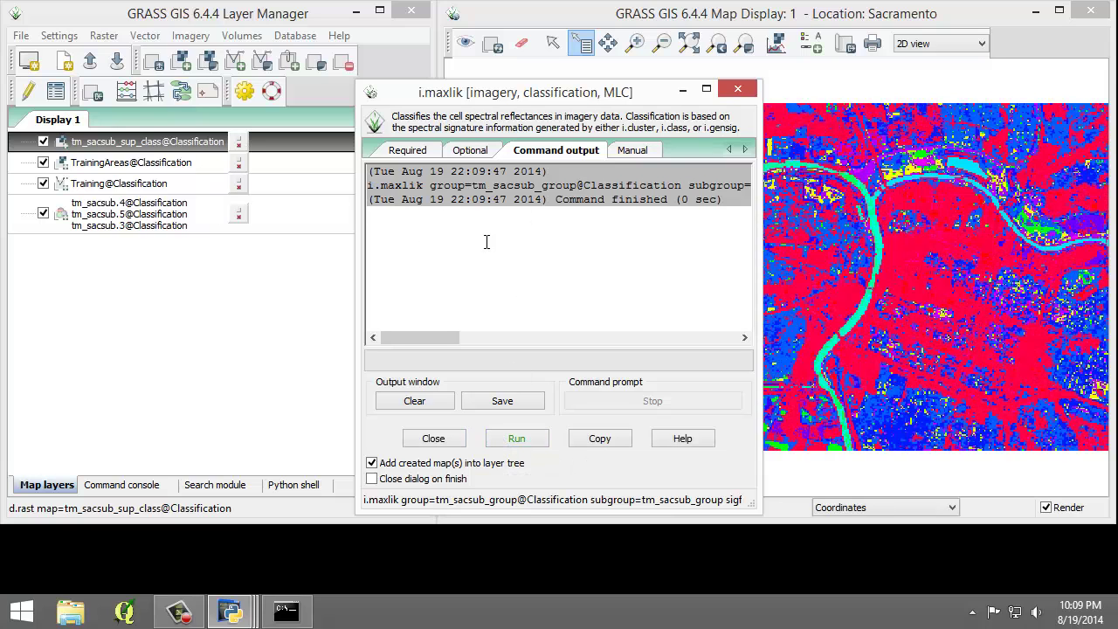
- Close i.maxlik and dismiss the tm_sacsub_sup_class layer's context menu without changes
click(429, 438)
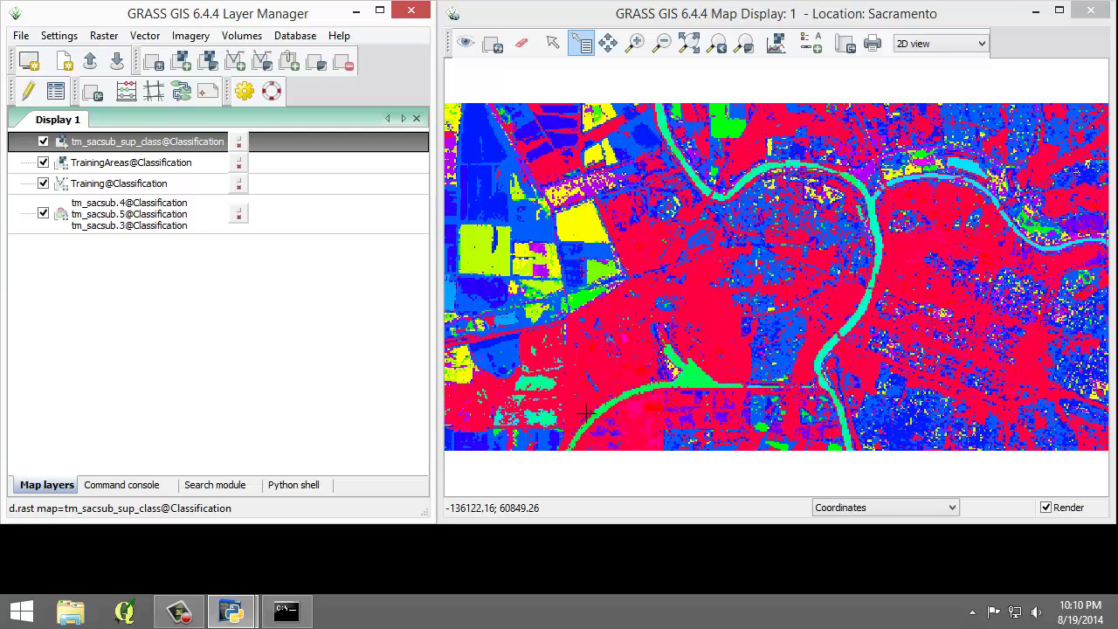
right_click(131, 144)
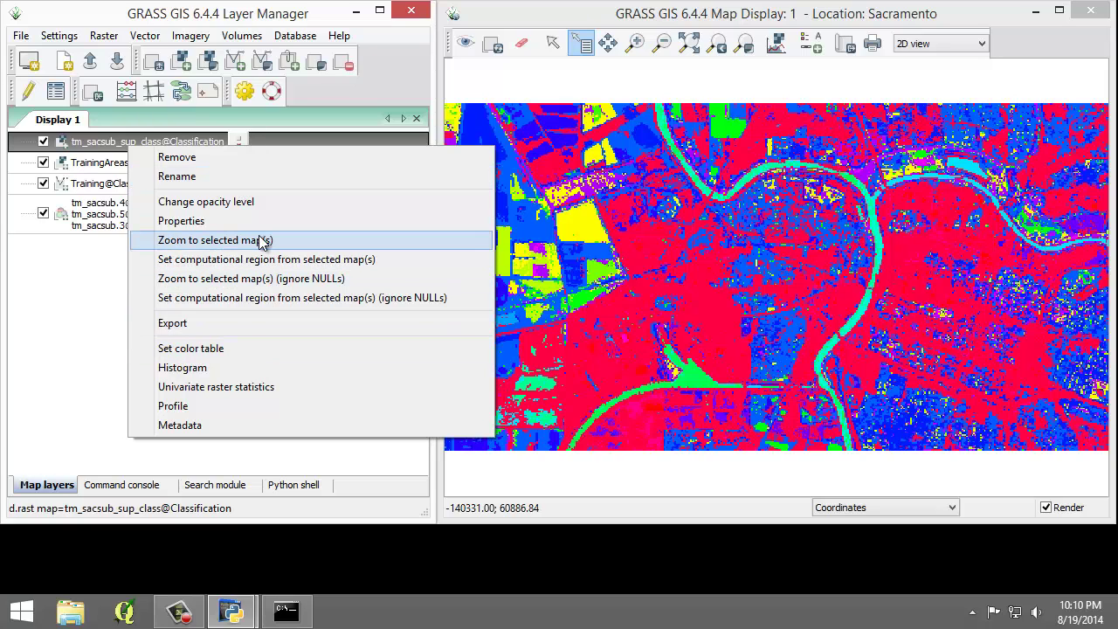
click(98, 395)
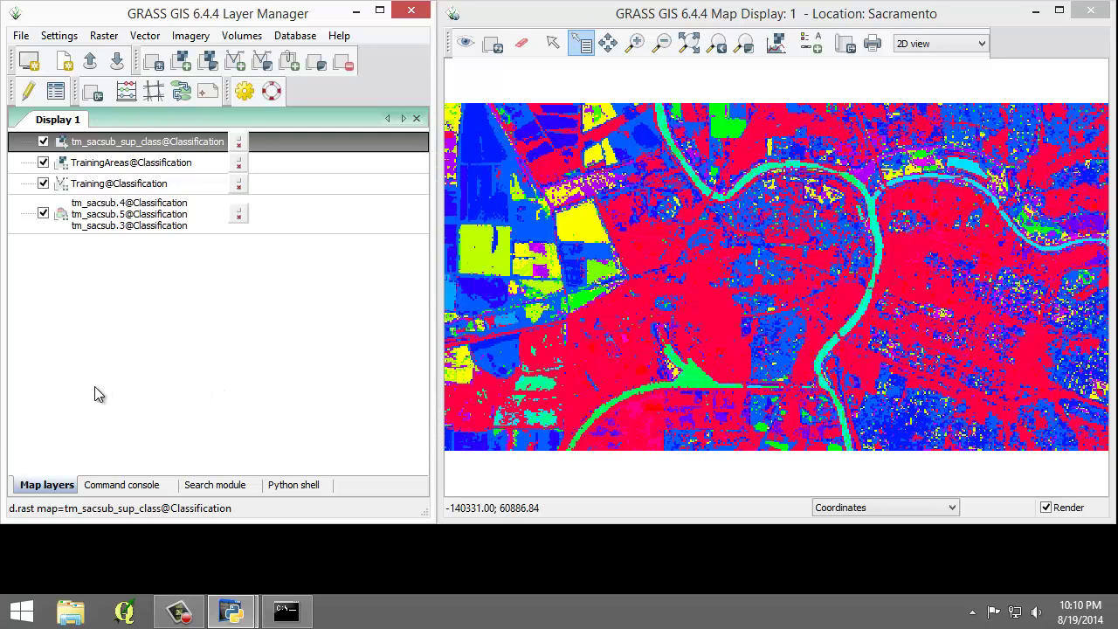